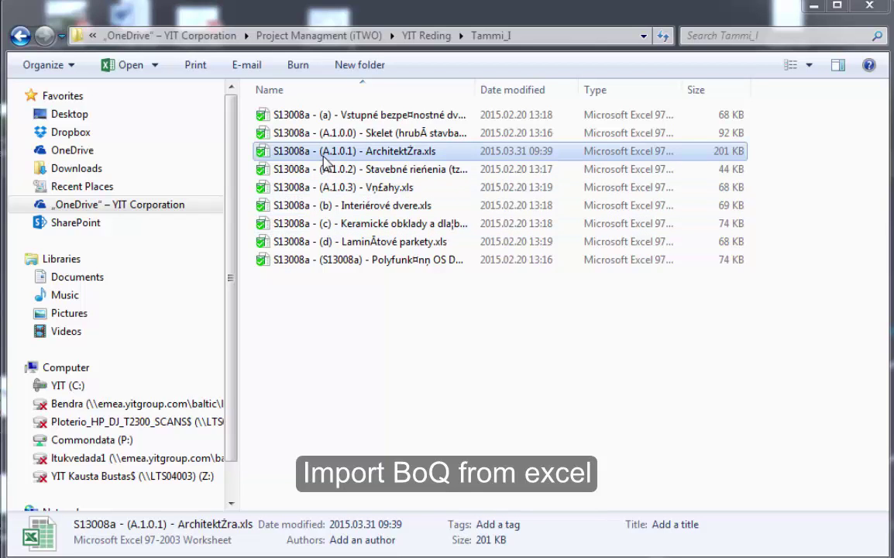
# Open the S13008a - (A.1.0.1) - ArchitektŽra.xls BoQ workbook from the Tammi_I folder in Excel.
pyautogui.doubleClick(325, 161)
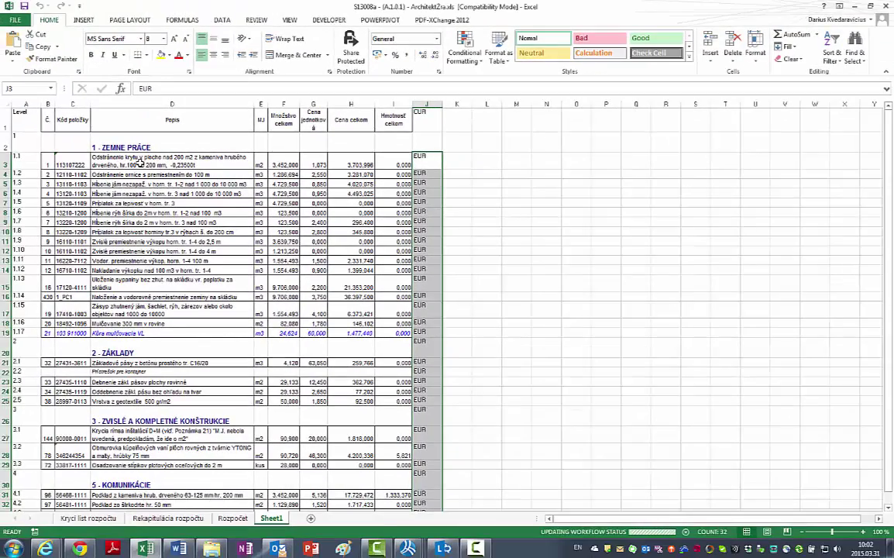
# Show the Rozpočet sheet from the top, with its project header and column headings.
pyautogui.click(140, 161)
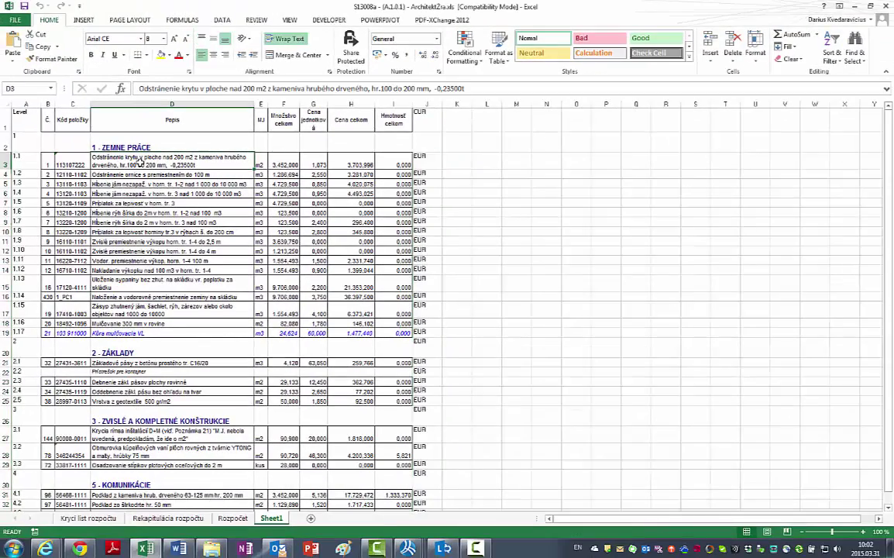
pyautogui.click(232, 517)
pyautogui.scroll(11, 76, 264)
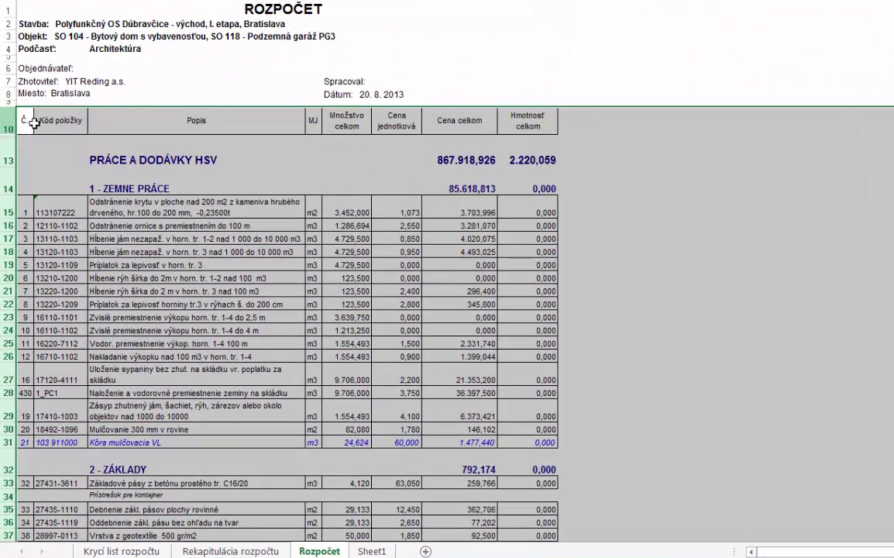
# Copy the selected Rozpočet budget rows and paste them into a new Sheet2.
pyautogui.rightClick(34, 122)
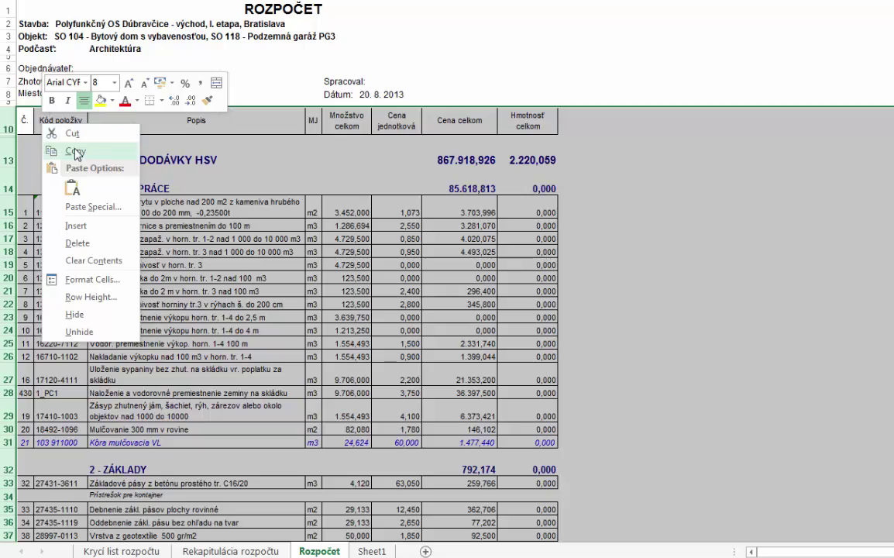
pyautogui.click(74, 152)
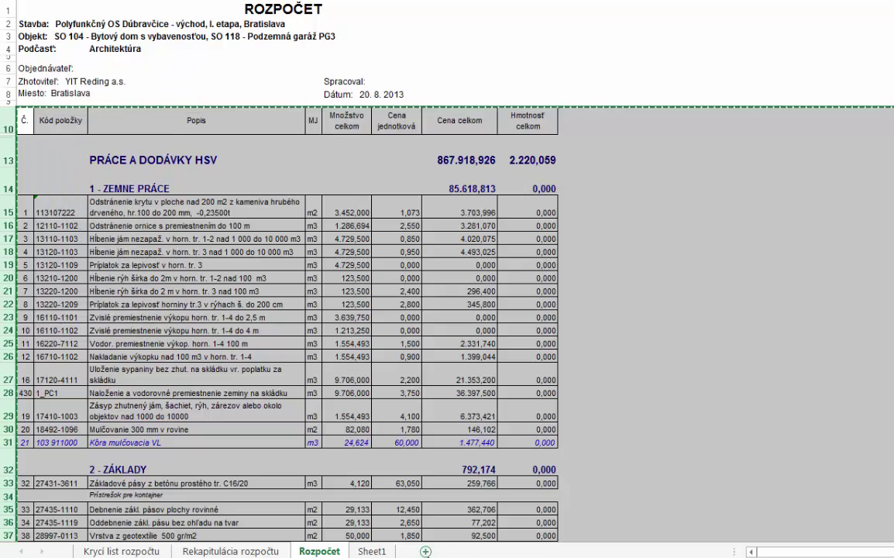
pyautogui.click(425, 551)
pyautogui.hotkey('ctrl', 'v')
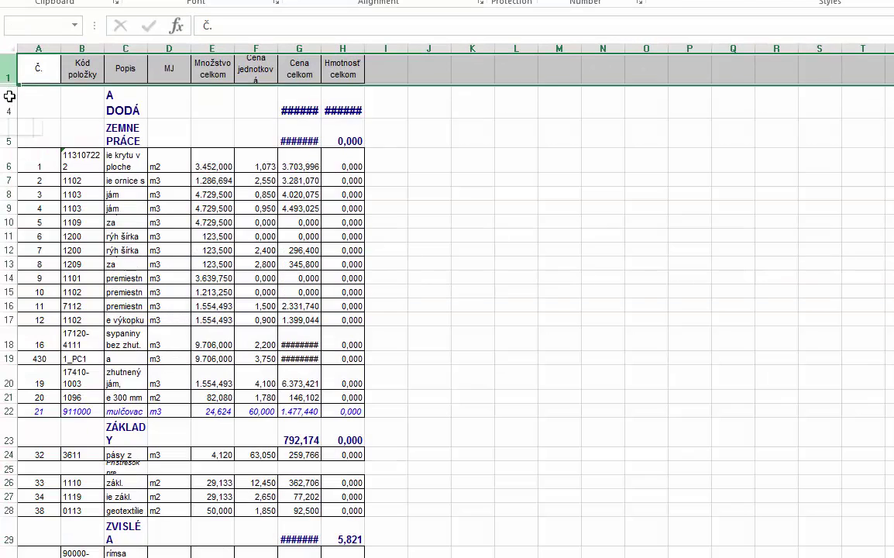
# Make rows 1–4 taller and autofit columns A to H to their contents.
pyautogui.moveTo(8, 66); pyautogui.dragTo(8, 35)
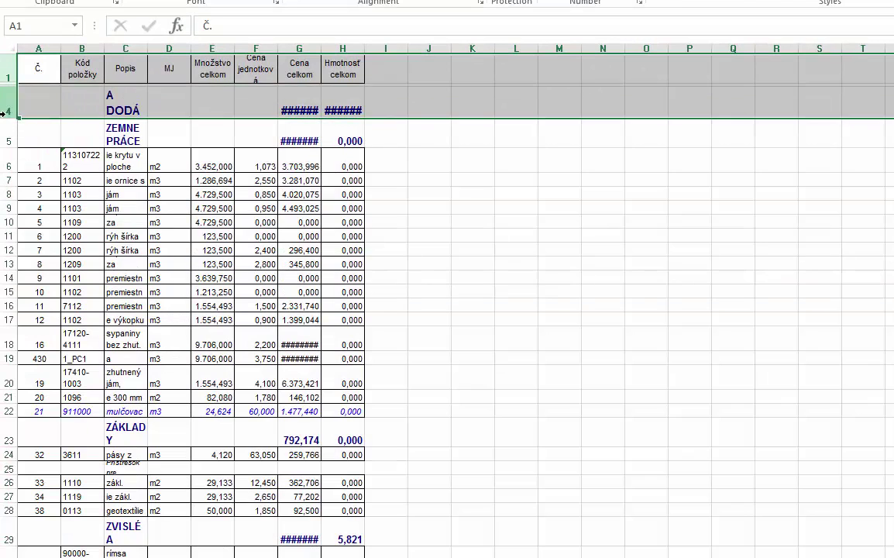
pyautogui.moveTo(5, 117); pyautogui.dragTo(12, 125)
pyautogui.click(27, 115)
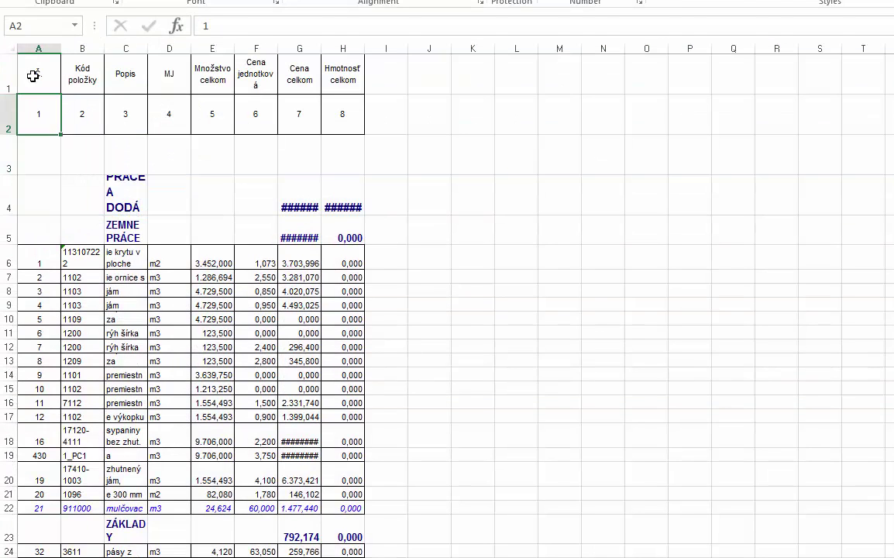
pyautogui.click(35, 48)
pyautogui.moveTo(37, 48); pyautogui.dragTo(365, 46)
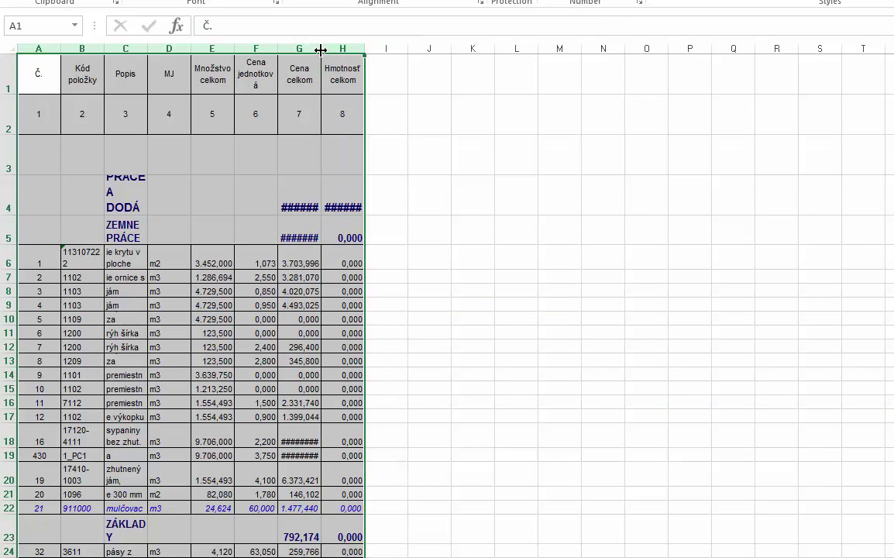
pyautogui.doubleClick(364, 47)
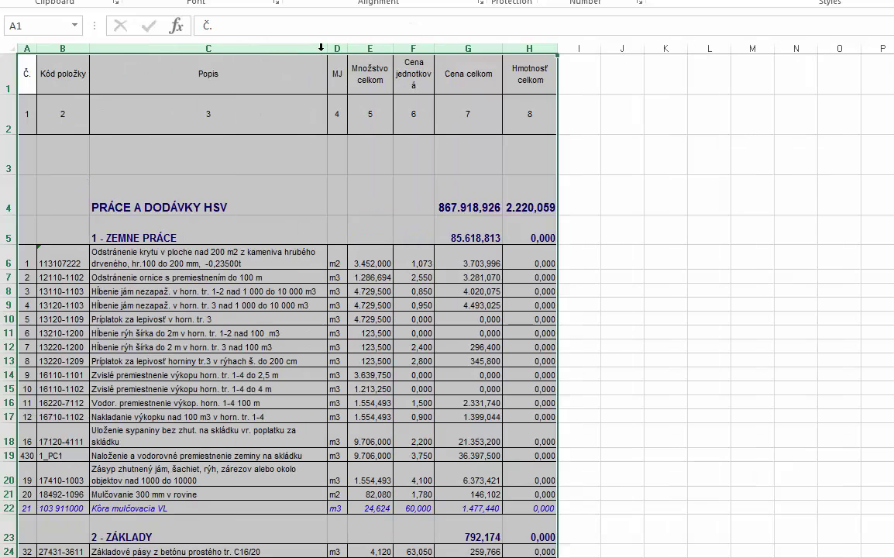
# Delete rows 2 to 4 between the headings and 1 - ZEMNE PRÁCE.
pyautogui.click(6, 126)
pyautogui.moveTo(6, 127); pyautogui.dragTo(10, 205)
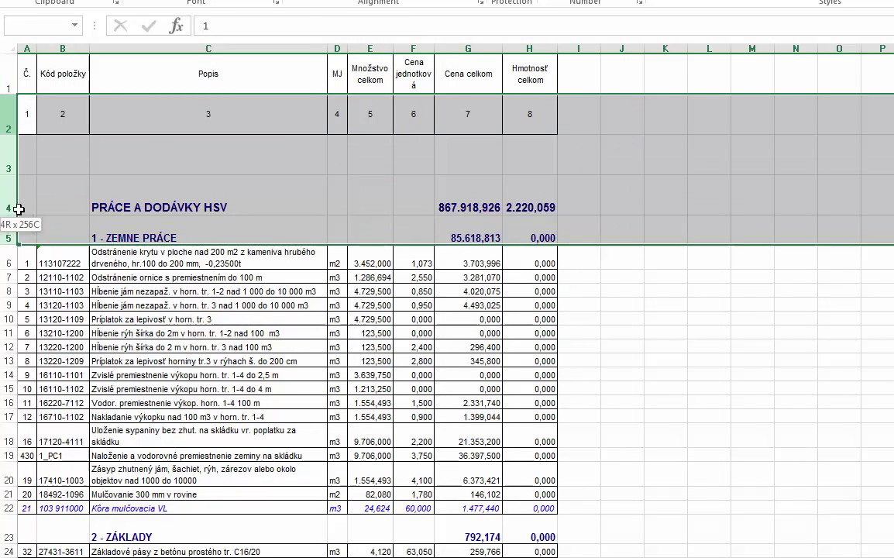
pyautogui.rightClick(74, 206)
pyautogui.click(114, 333)
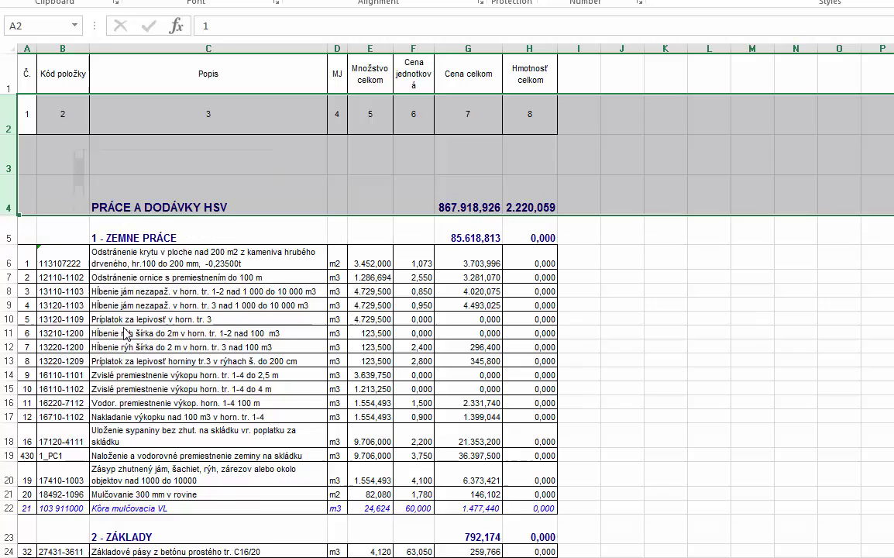
# Insert a new column A headed 'Level', with 1 entered in A2 and A3.
pyautogui.rightClick(25, 48)
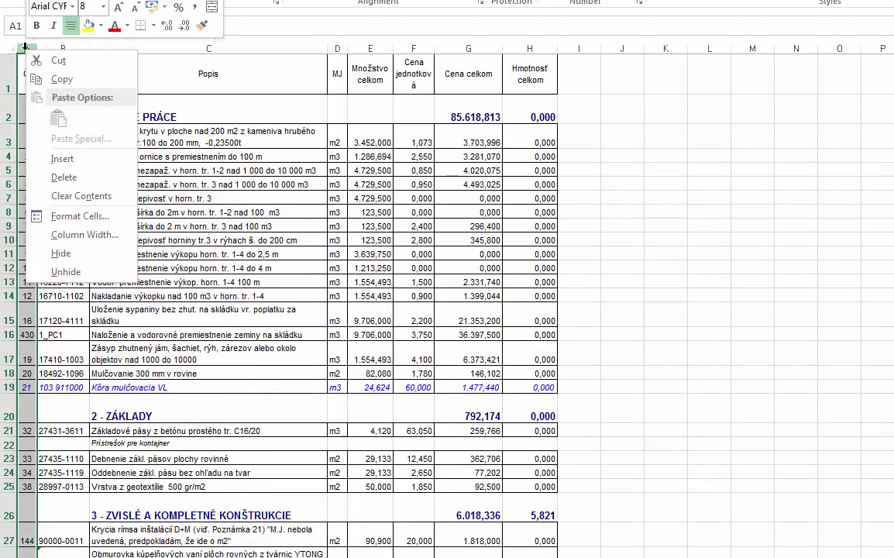
pyautogui.click(70, 159)
pyautogui.click(35, 77)
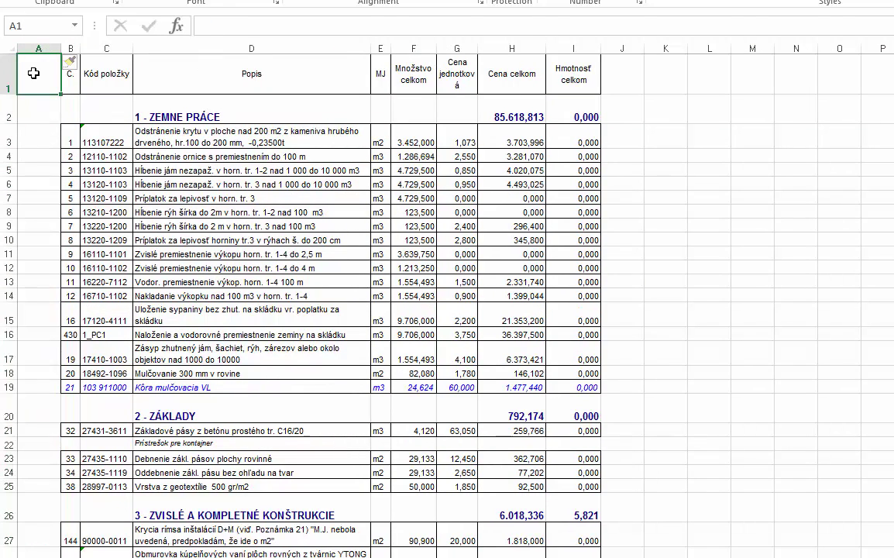
pyautogui.write('Level')
pyautogui.press('Return')
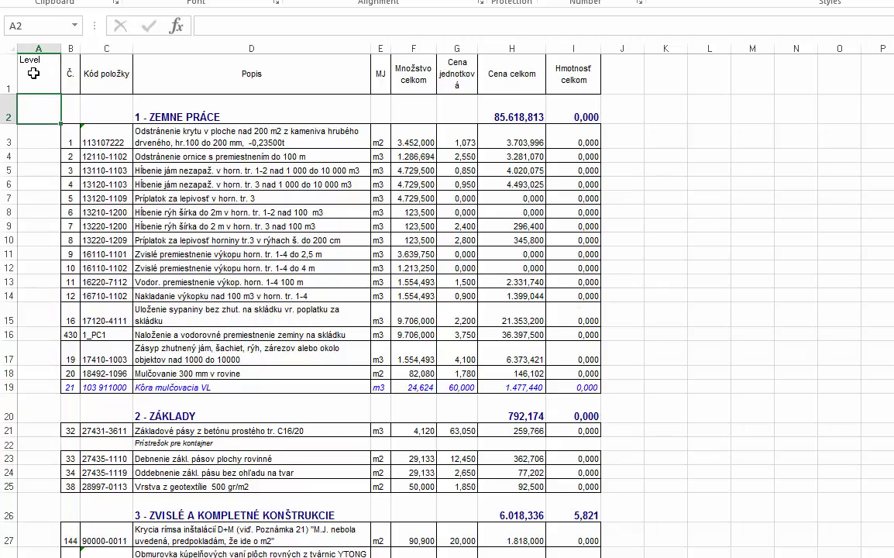
pyautogui.write('1')
pyautogui.press('Return')
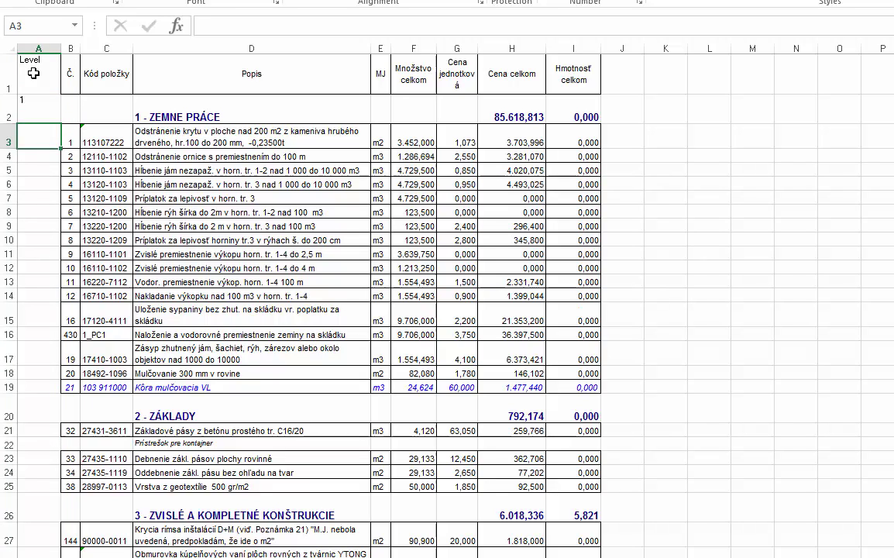
pyautogui.write('1.Sau')
pyautogui.press('Return')
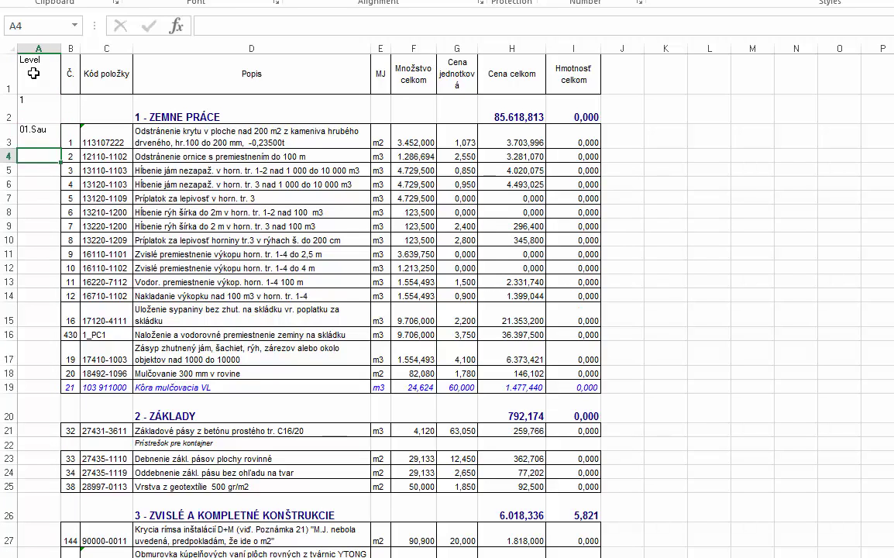
# Choose the Text number format for column A.
pyautogui.rightClick(32, 48)
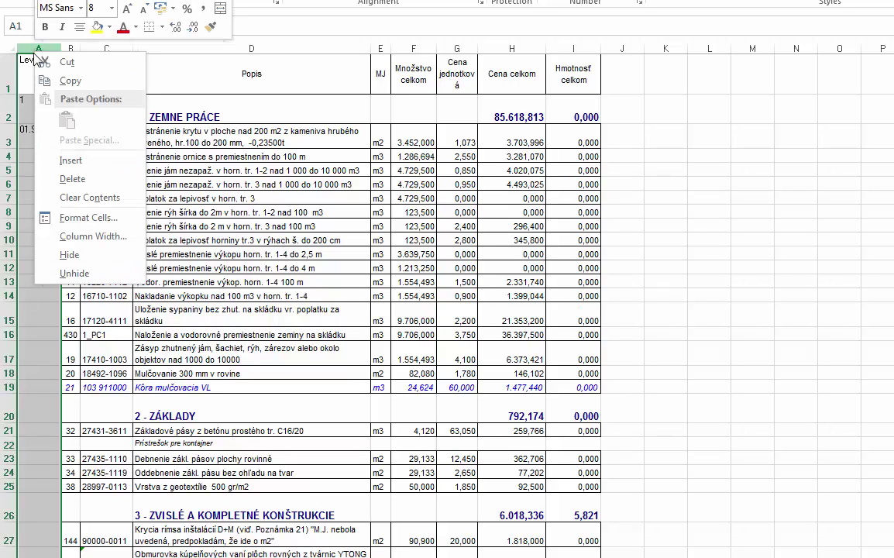
pyautogui.click(76, 219)
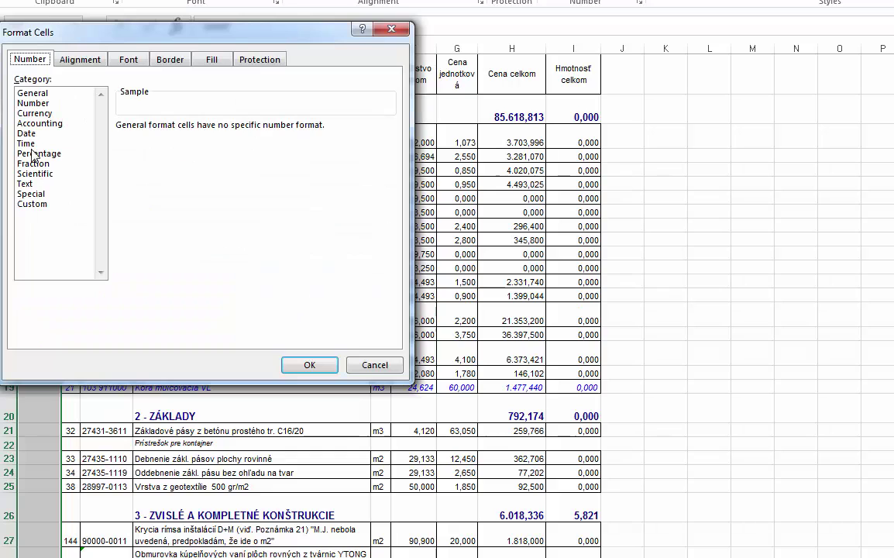
pyautogui.click(30, 184)
# Apply Text format, enter 1.1 in A3 and fill the level numbering down column A.
pyautogui.click(287, 363)
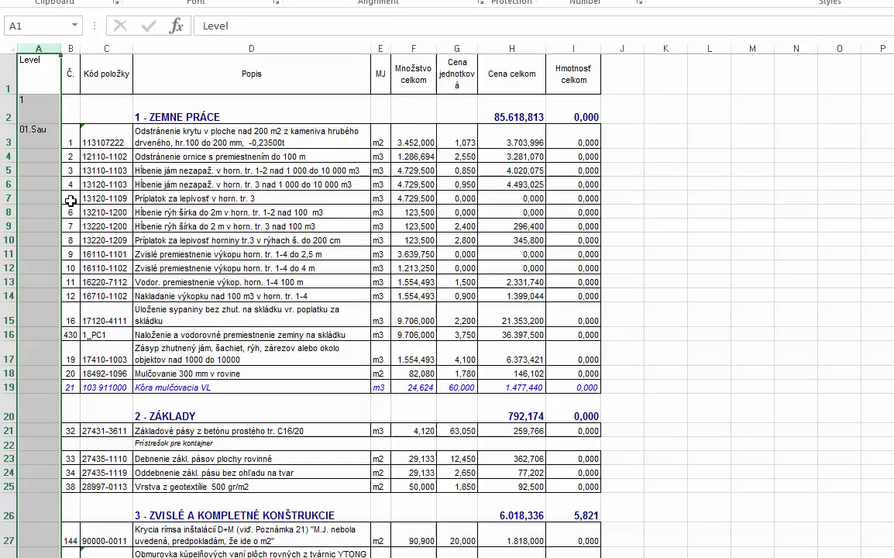
pyautogui.click(37, 118)
pyautogui.press('Down')
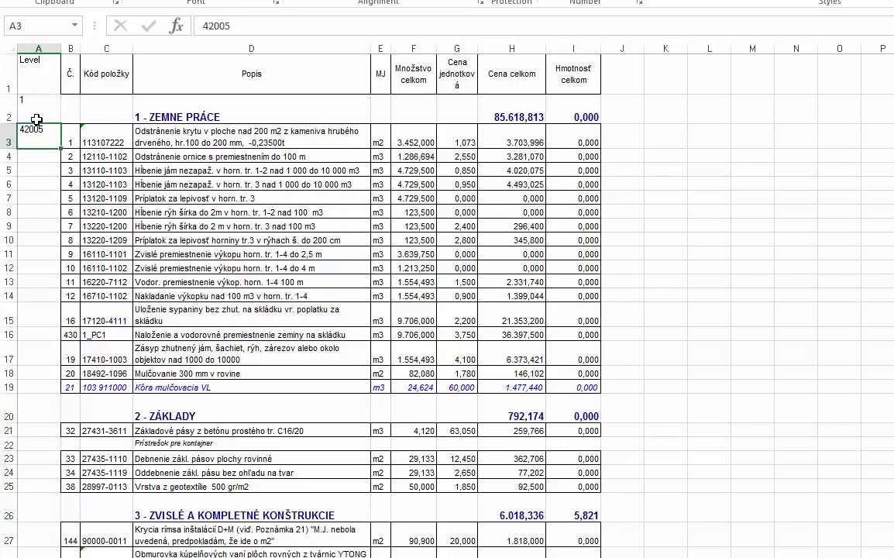
pyautogui.write('1')
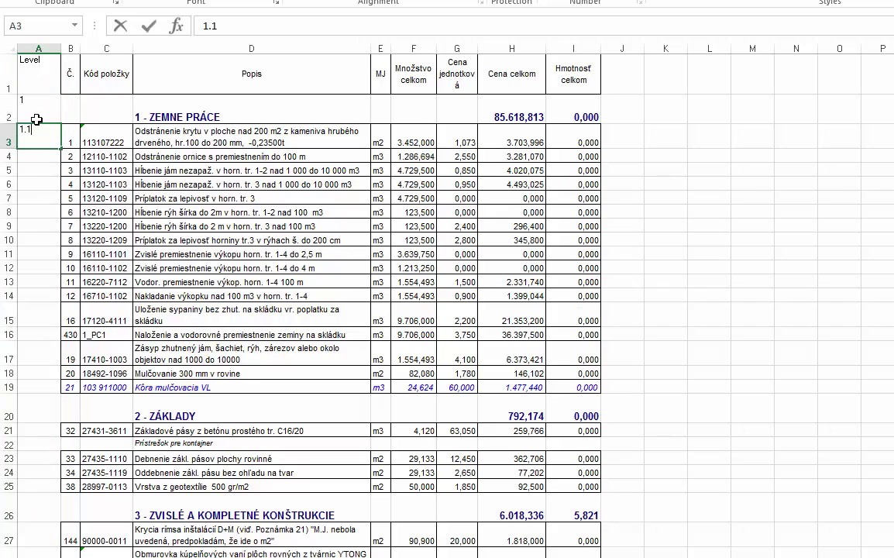
pyautogui.write('.1')
pyautogui.hotkey('ctrl', 'Return')
pyautogui.doubleClick(62, 152)
# Number section 2 as 2 and 2.1, extending the 2.x levels down to row 25.
pyautogui.click(38, 403)
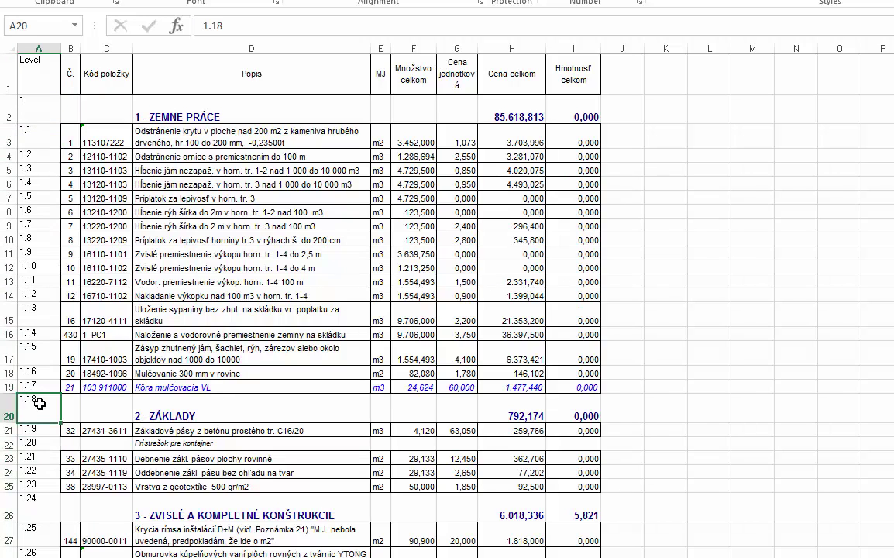
pyautogui.write('2')
pyautogui.press('Return')
pyautogui.write('2')
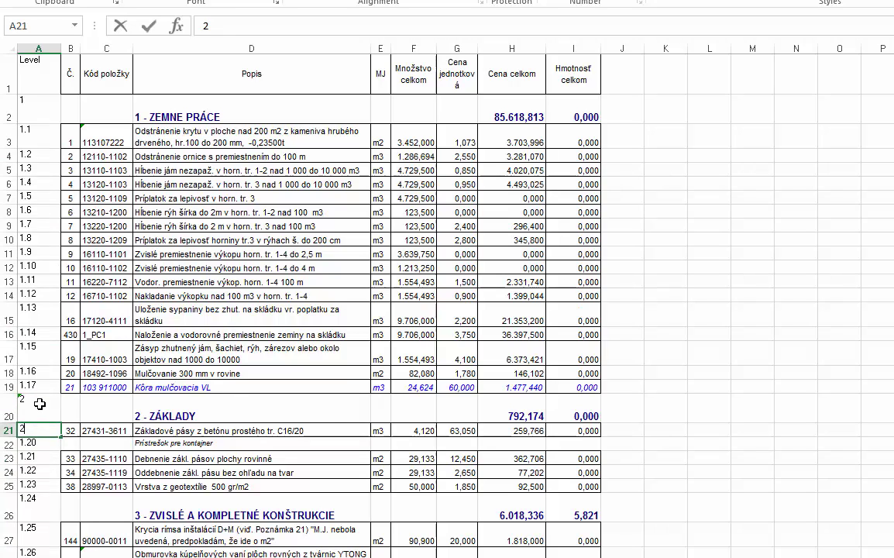
pyautogui.write('.1')
pyautogui.press('Return')
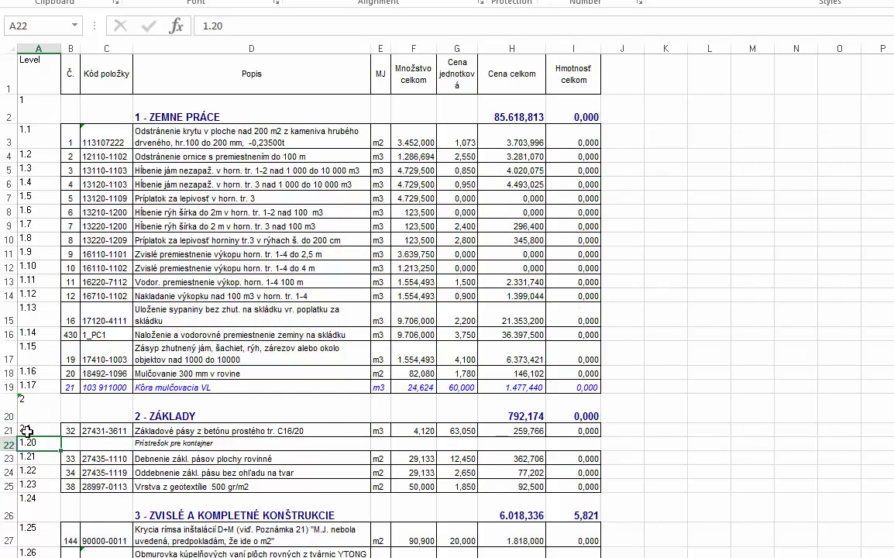
pyautogui.click(54, 432)
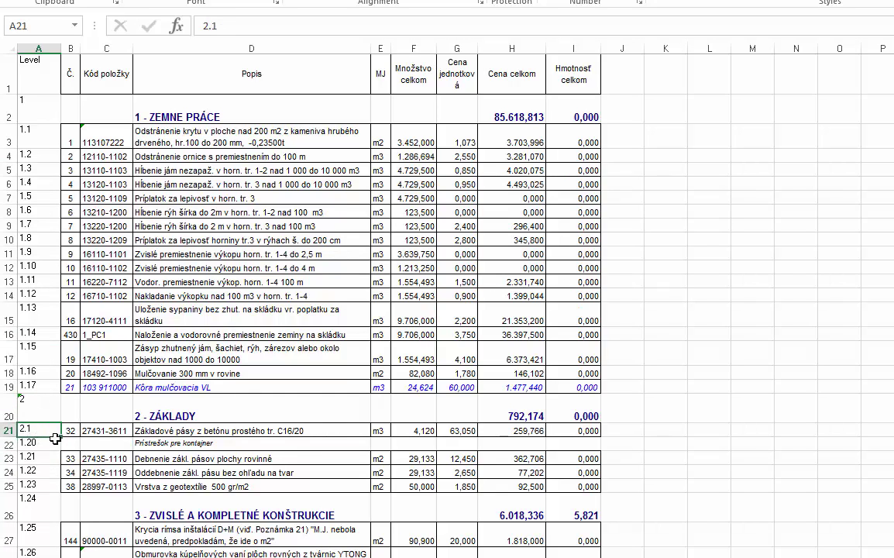
pyautogui.moveTo(62, 437); pyautogui.dragTo(56, 485)
# Enter level 3 for the next section and start its 3.x item levels.
pyautogui.click(48, 508)
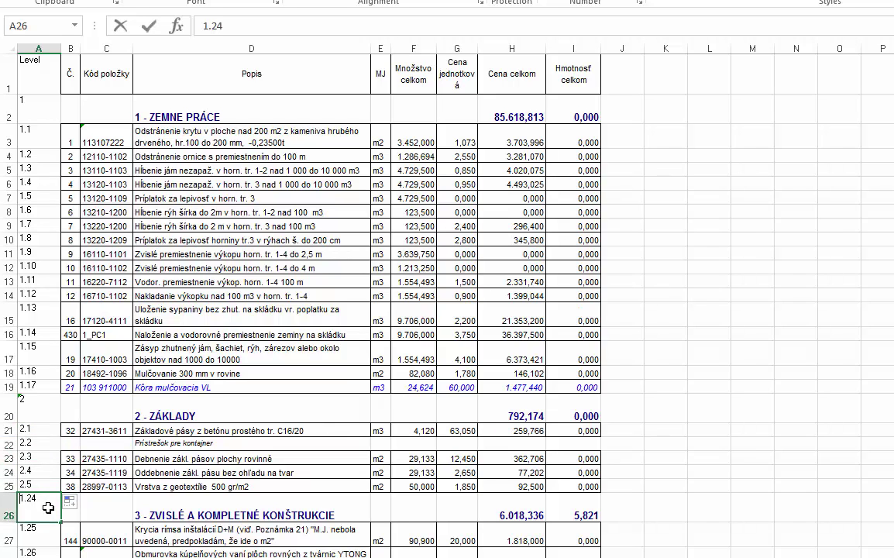
pyautogui.write('3')
pyautogui.press('Return')
pyautogui.write('3.')
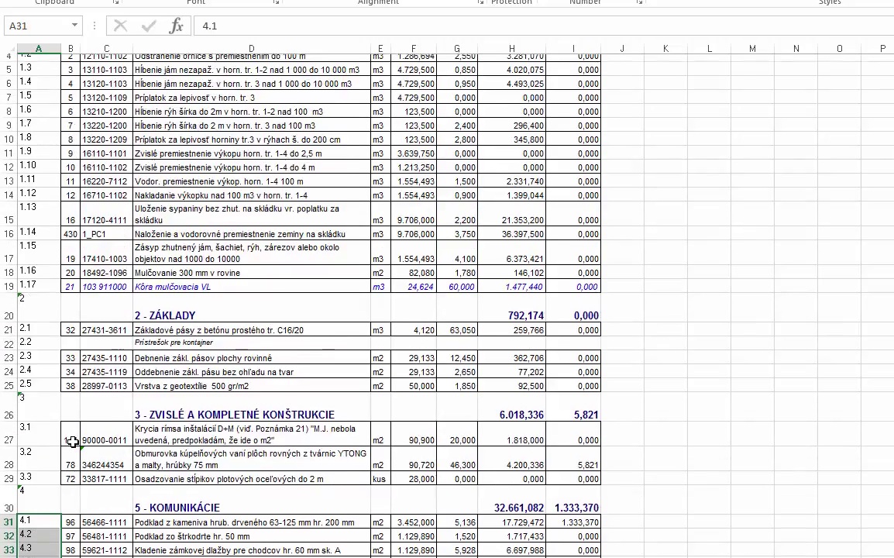
# Clear the section 2 total values in row 20.
pyautogui.scroll(1, 72, 442)
pyautogui.moveTo(507, 112); pyautogui.dragTo(574, 114)
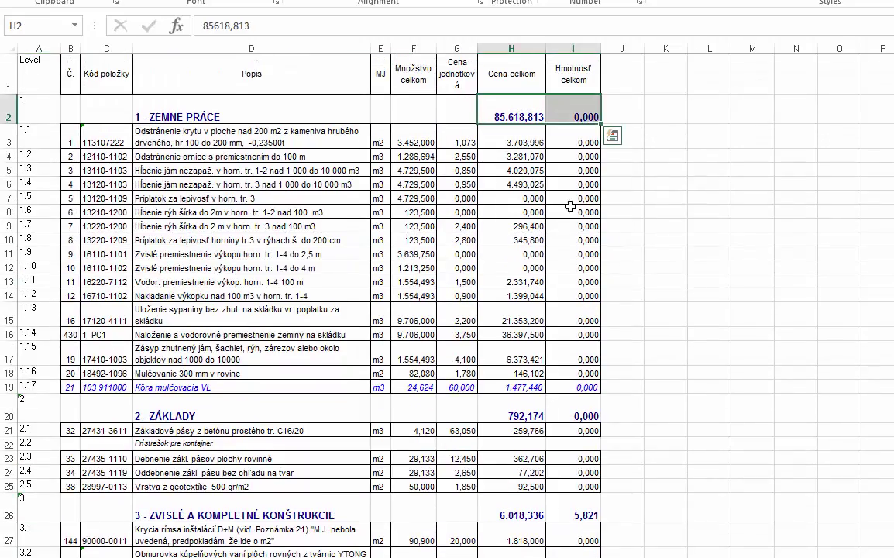
pyautogui.moveTo(507, 416); pyautogui.dragTo(573, 416)
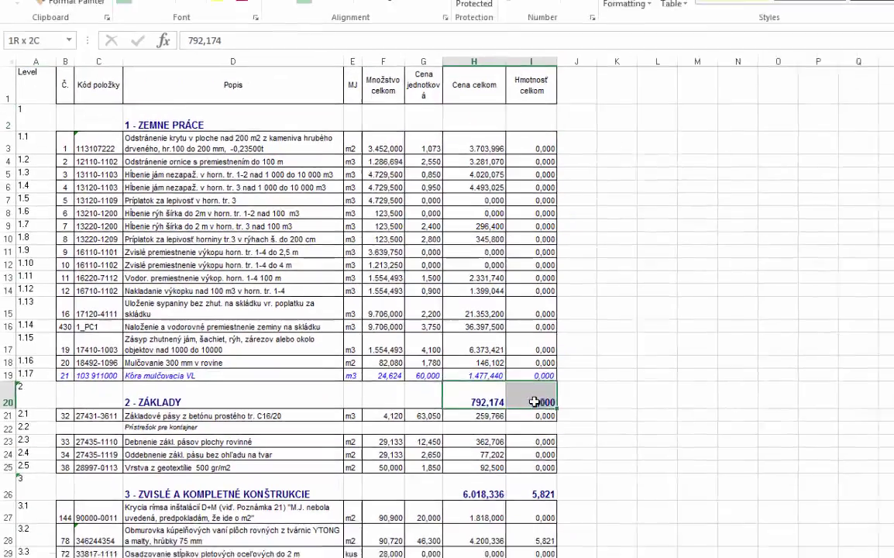
pyautogui.press('Delete')
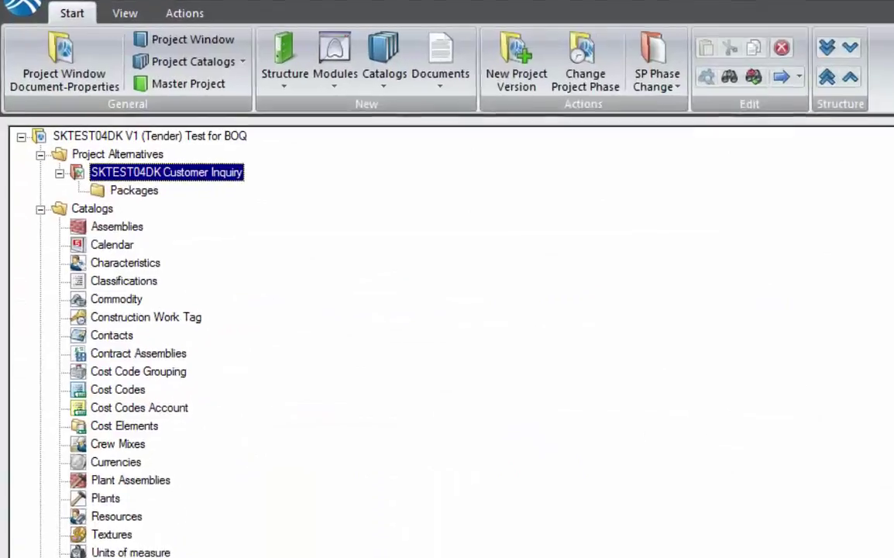
# Import the A.1.0.1 workbook as an Excel BoQ into the Customer Inquiry alternative.
pyautogui.rightClick(123, 204)
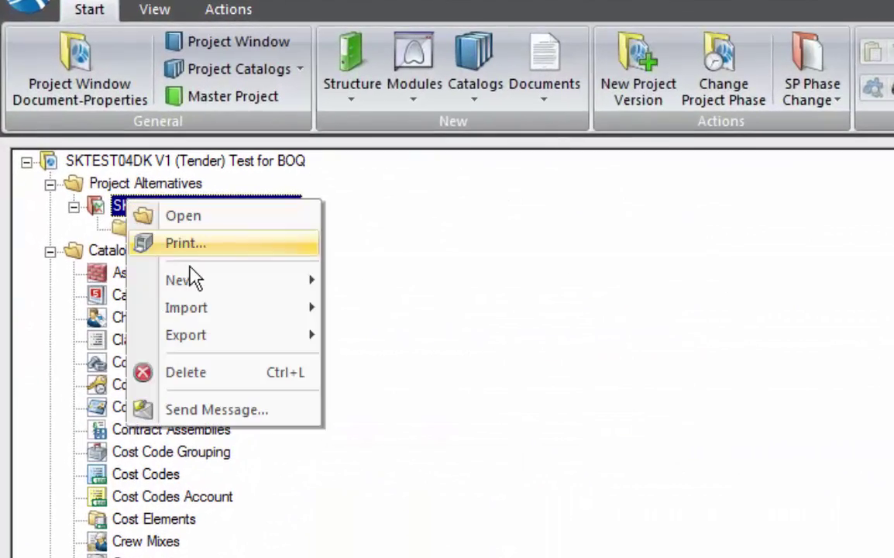
pyautogui.moveTo(203, 310)
pyautogui.click(371, 313)
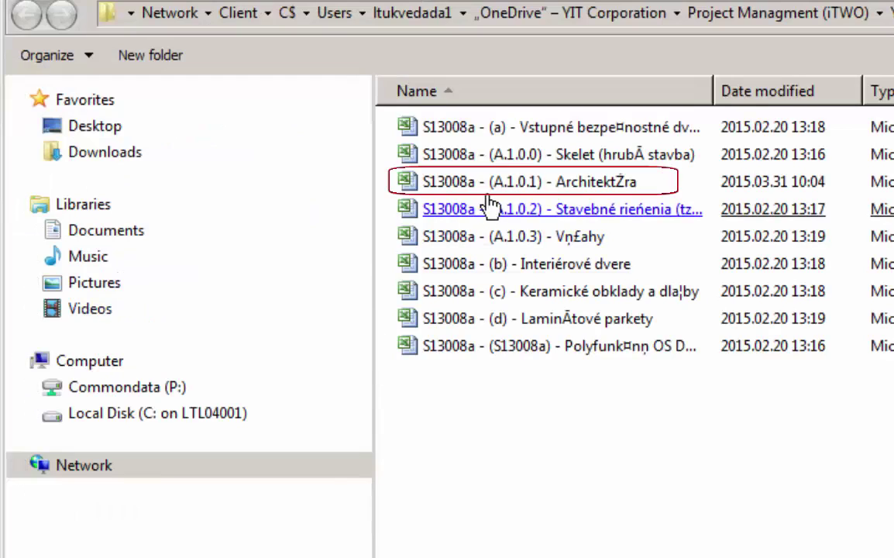
pyautogui.click(489, 183)
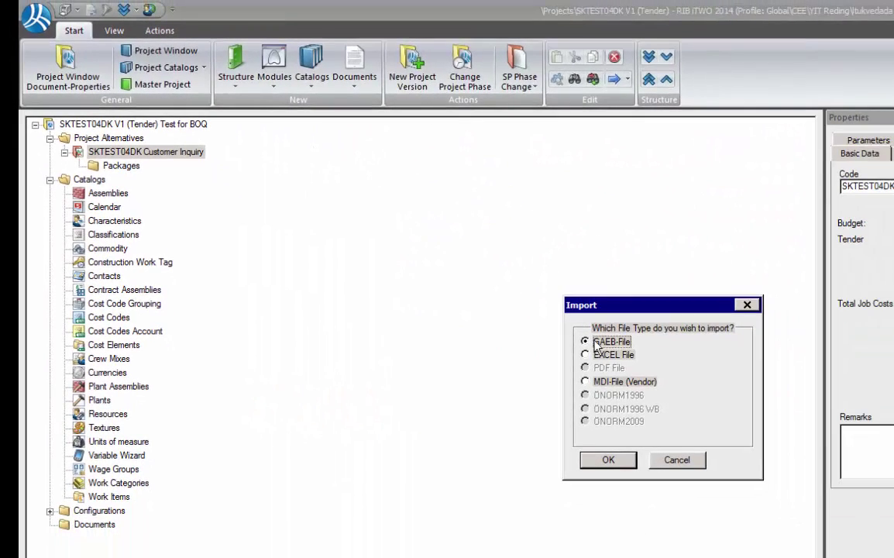
pyautogui.click(794, 457)
pyautogui.click(602, 463)
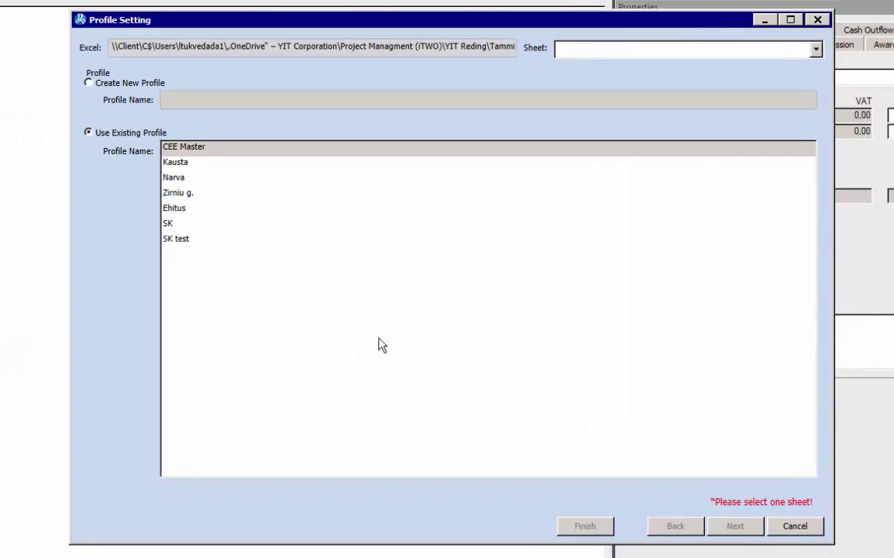
# Create a new import profile 'SK test 1' reading Sheet2, and continue to Headline Setting.
pyautogui.click(132, 87)
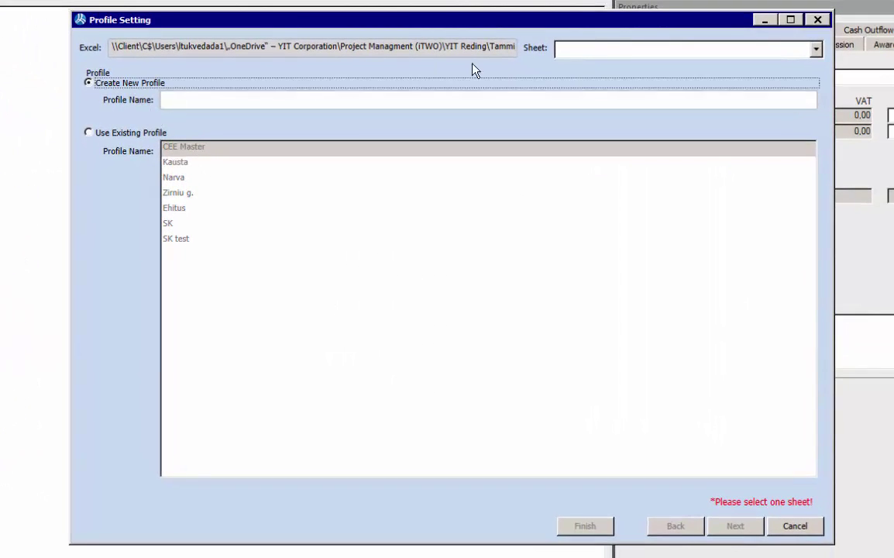
pyautogui.click(577, 52)
pyautogui.click(595, 97)
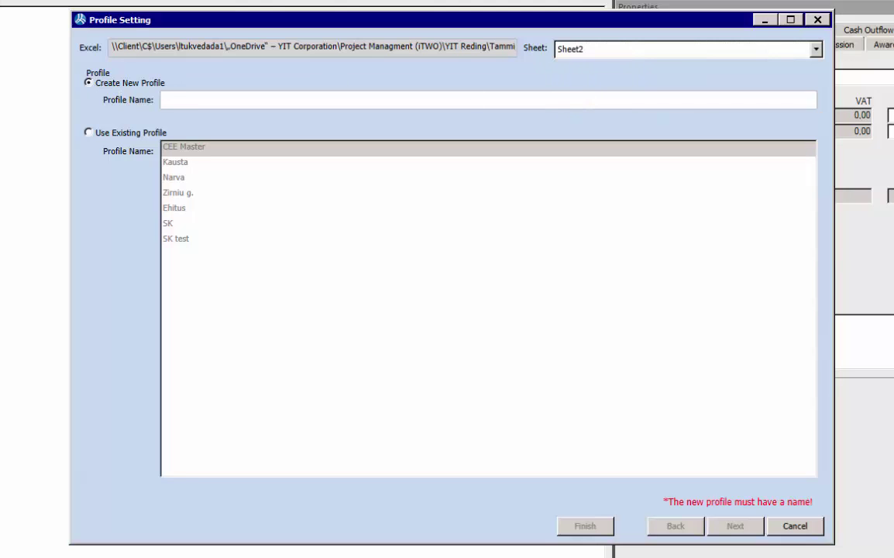
pyautogui.write('SK t')
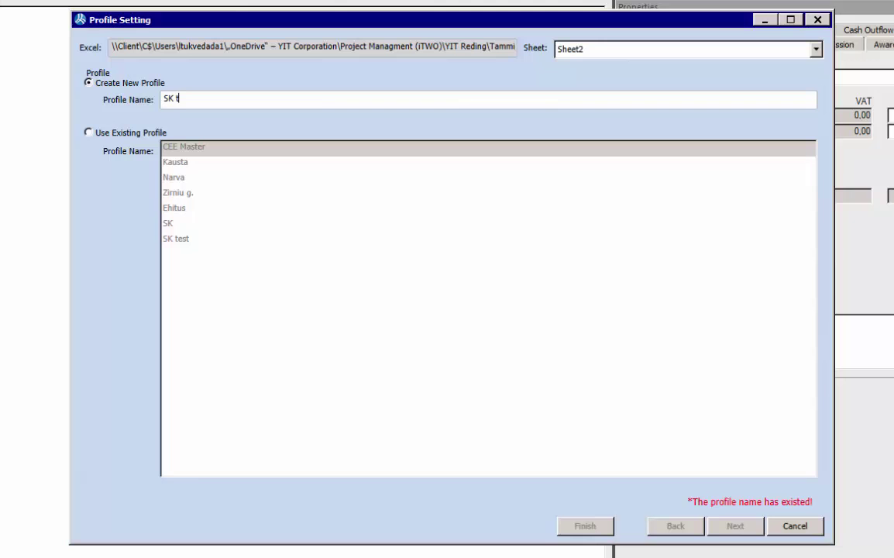
pyautogui.write('est 1')
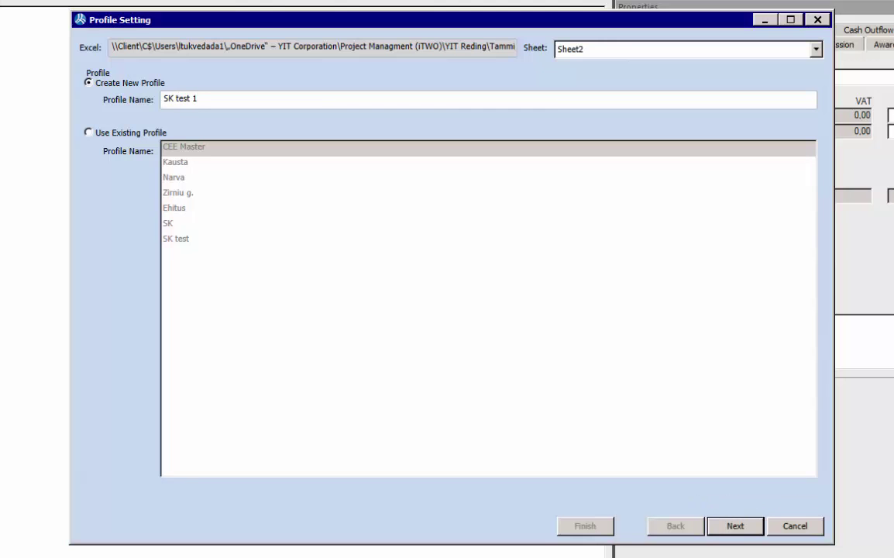
pyautogui.click(736, 526)
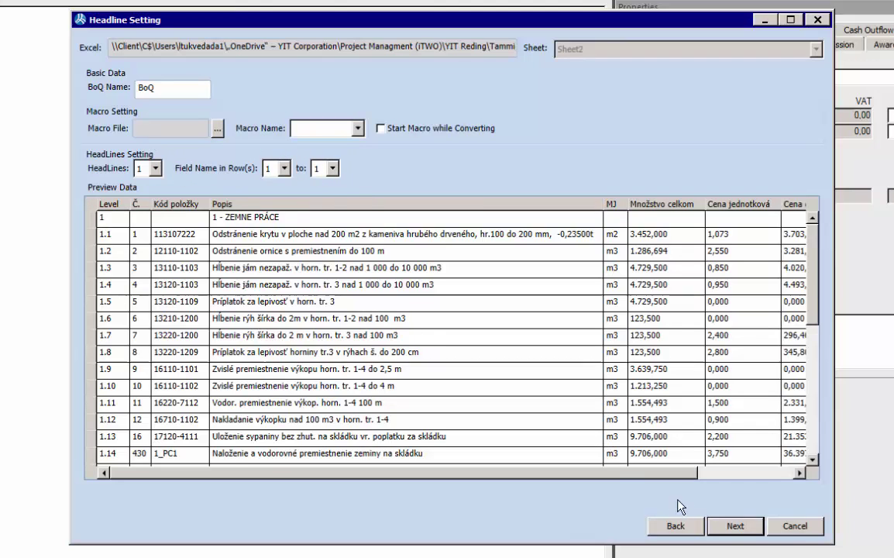
# Build the hierarchy from the Level field with a '.' delimiter.
pyautogui.click(734, 526)
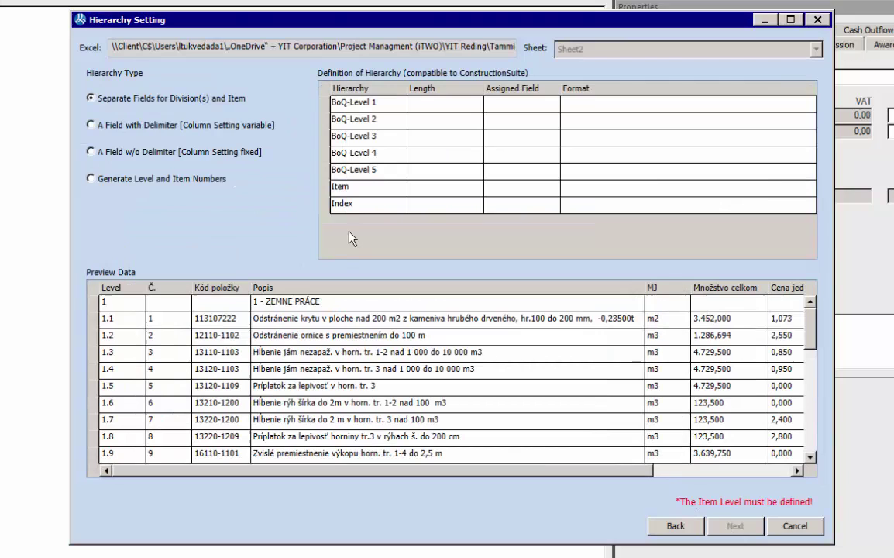
pyautogui.click(121, 126)
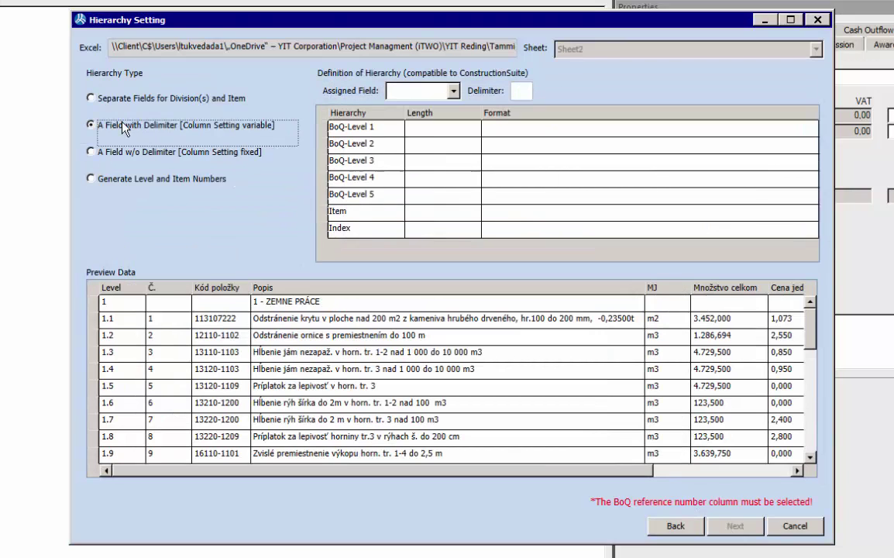
pyautogui.click(453, 92)
pyautogui.click(402, 102)
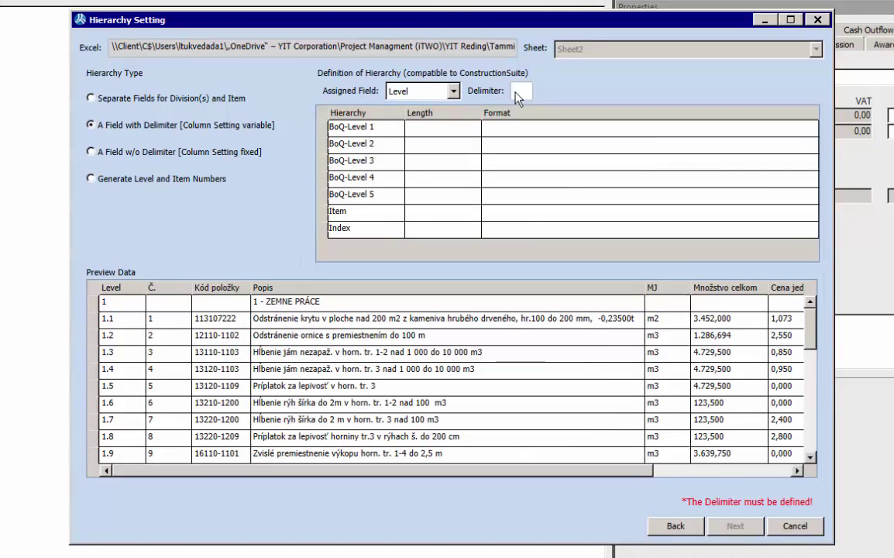
pyautogui.click(521, 91)
pyautogui.write('.')
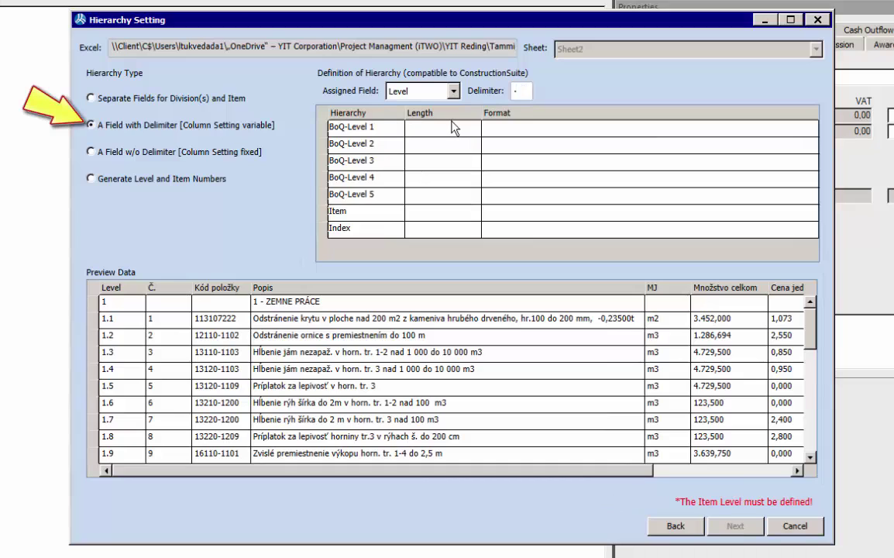
# Set BoQ-Level 1 length to 1 and Item length to 2, checking preview rows 1.5 and 1.10.
pyautogui.click(451, 124)
pyautogui.write('1')
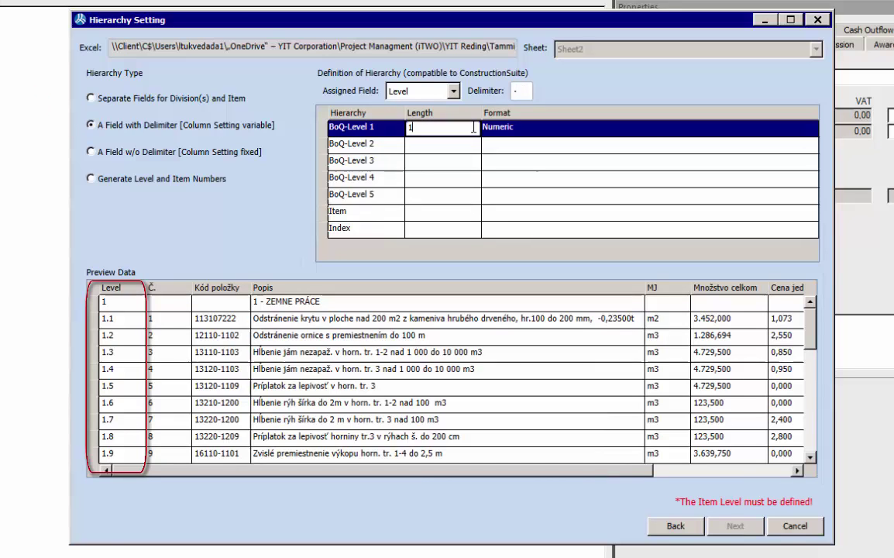
pyautogui.click(108, 306)
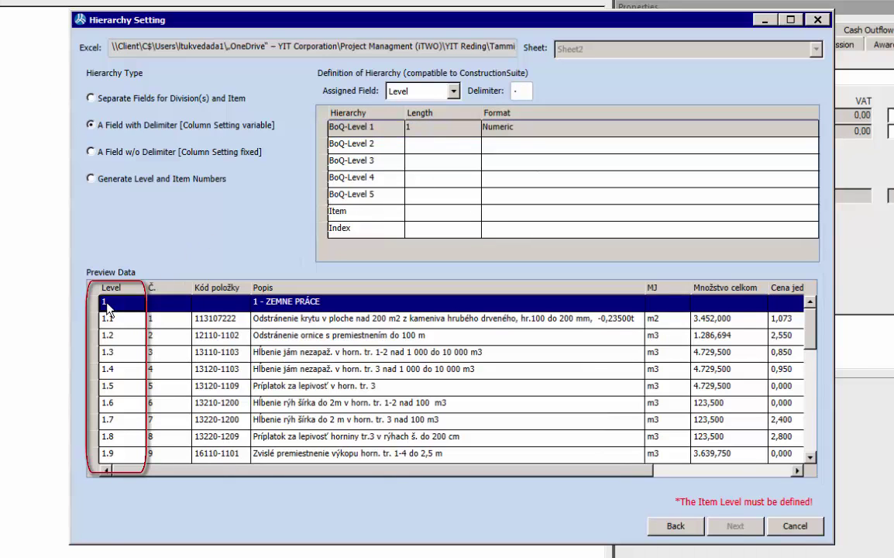
pyautogui.click(443, 210)
pyautogui.write('2')
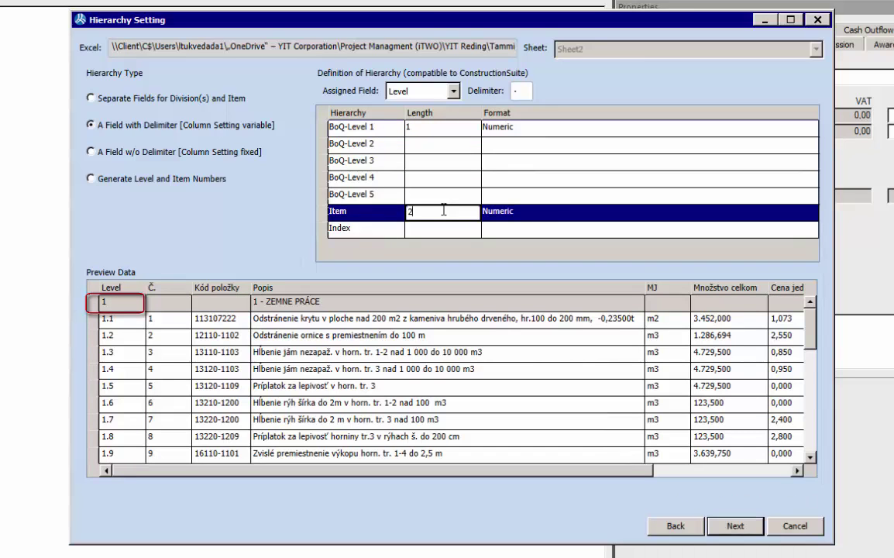
pyautogui.click(165, 389)
pyautogui.scroll(-2, 116, 364)
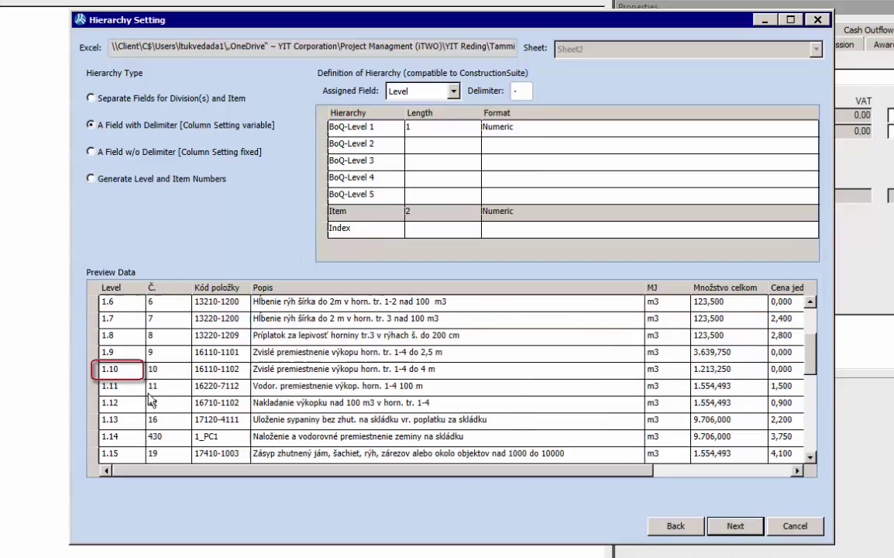
pyautogui.click(120, 370)
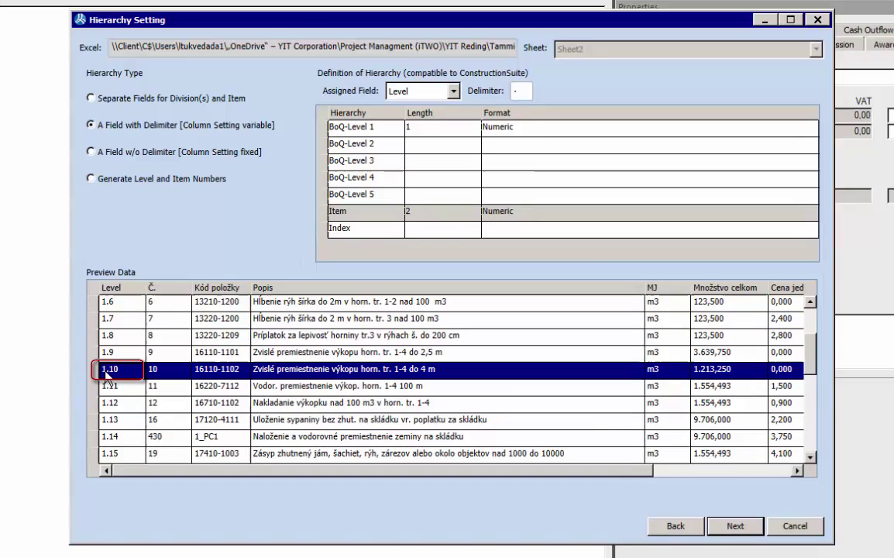
# Map both Outline Specs and Specification to the Popis column.
pyautogui.click(729, 528)
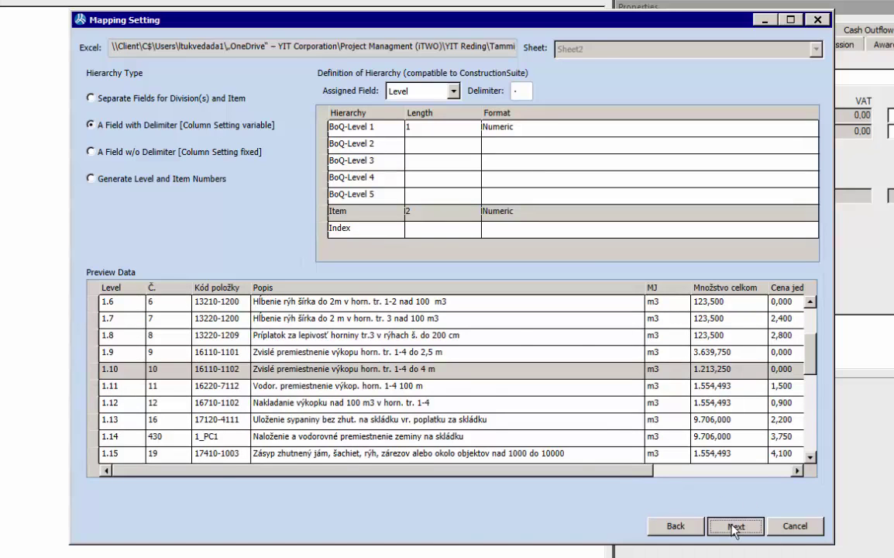
pyautogui.click(279, 103)
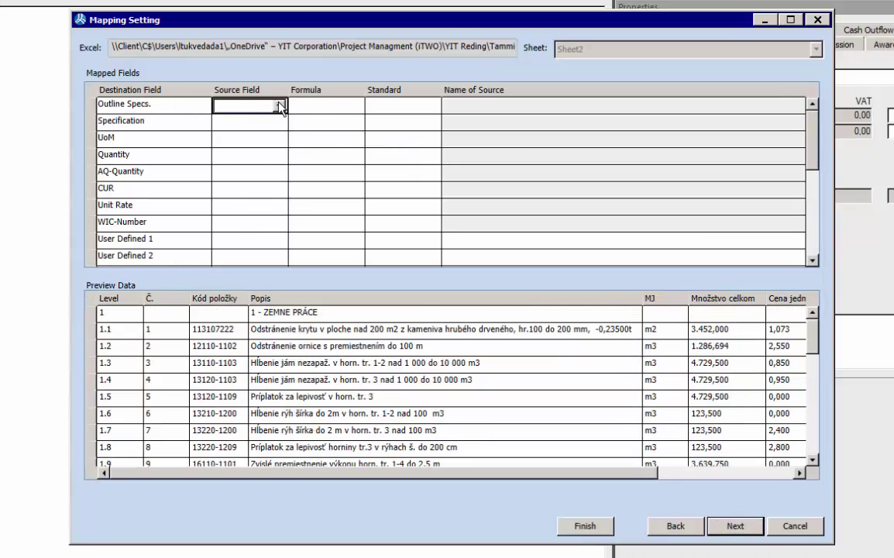
pyautogui.click(279, 105)
pyautogui.click(250, 175)
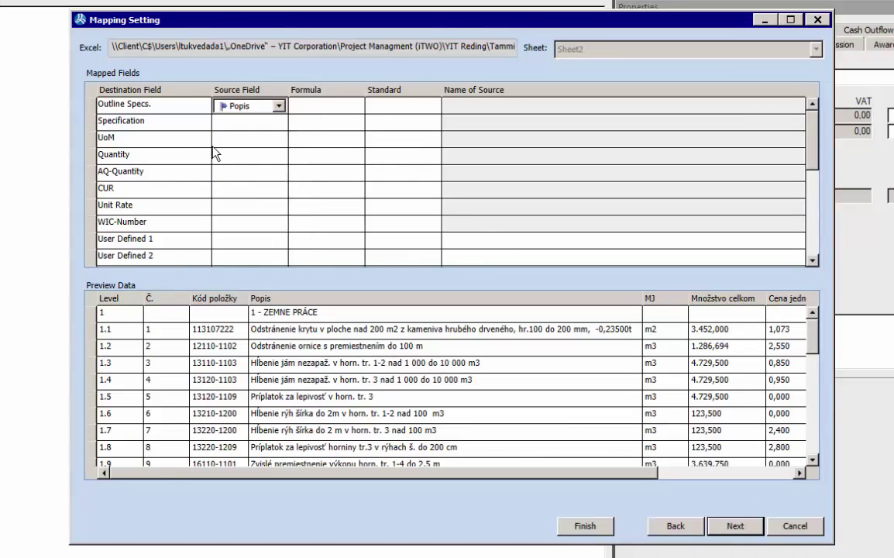
pyautogui.click(221, 124)
pyautogui.click(279, 124)
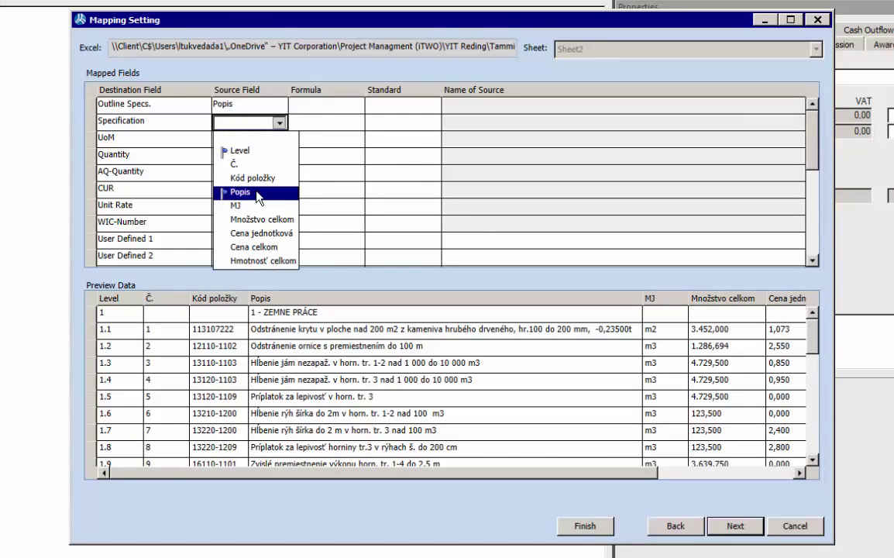
pyautogui.click(231, 198)
# Map UoM to MJ, Quantity and AQ-Quantity to Množstvo celkom, then finish the import.
pyautogui.click(245, 141)
pyautogui.click(278, 140)
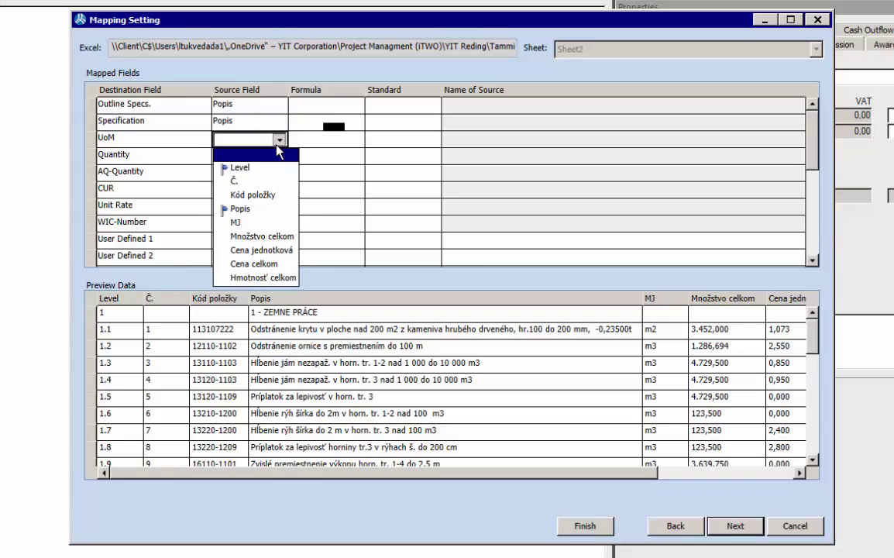
pyautogui.click(270, 224)
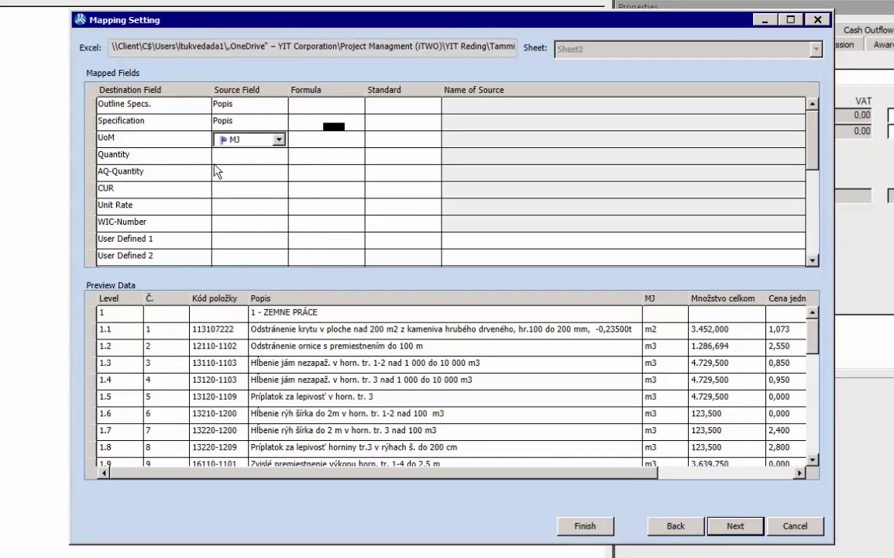
pyautogui.click(273, 159)
pyautogui.click(278, 158)
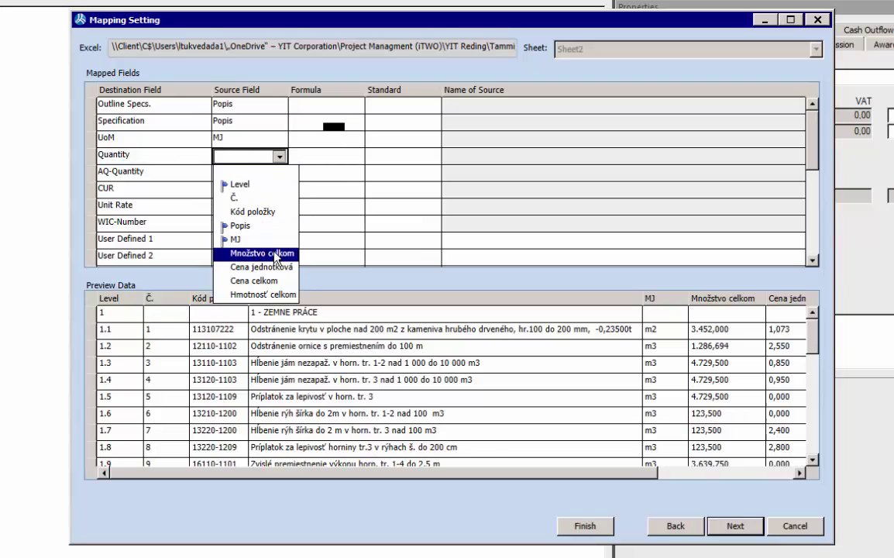
pyautogui.click(256, 194)
pyautogui.click(264, 176)
pyautogui.click(279, 175)
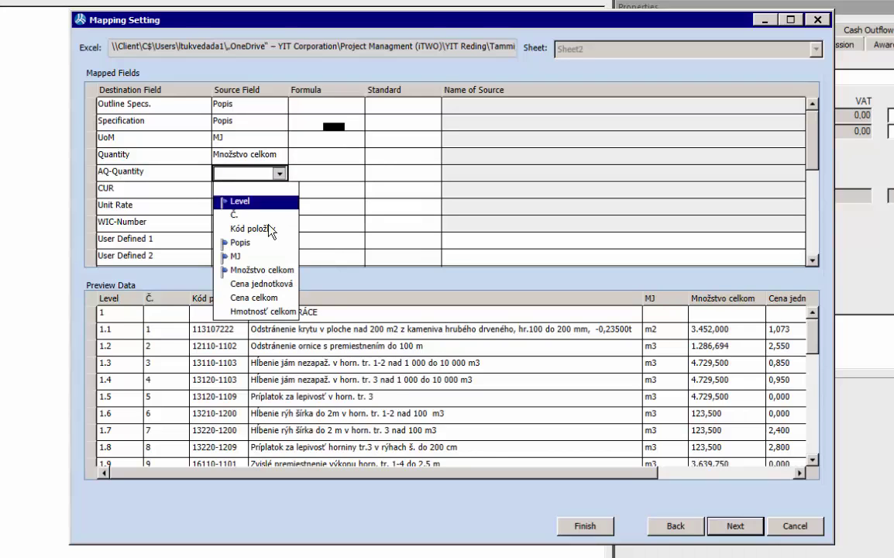
pyautogui.click(269, 271)
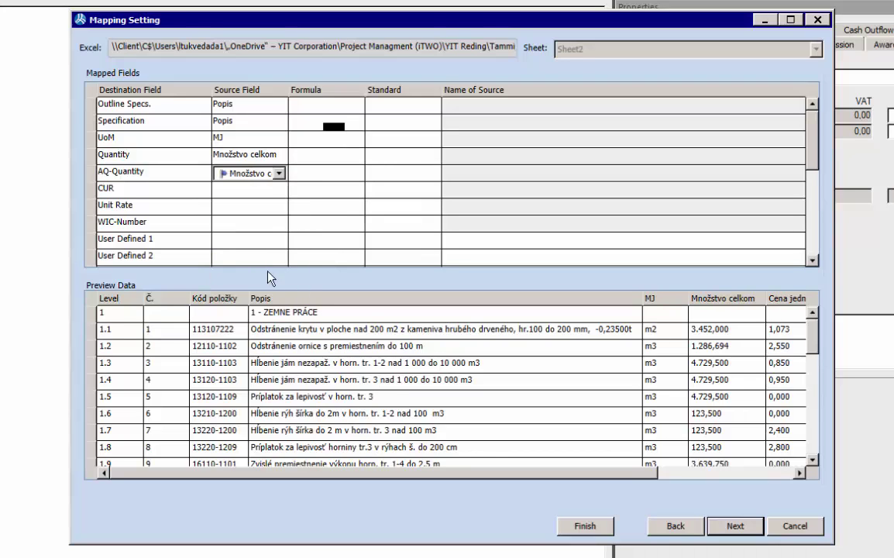
pyautogui.click(743, 528)
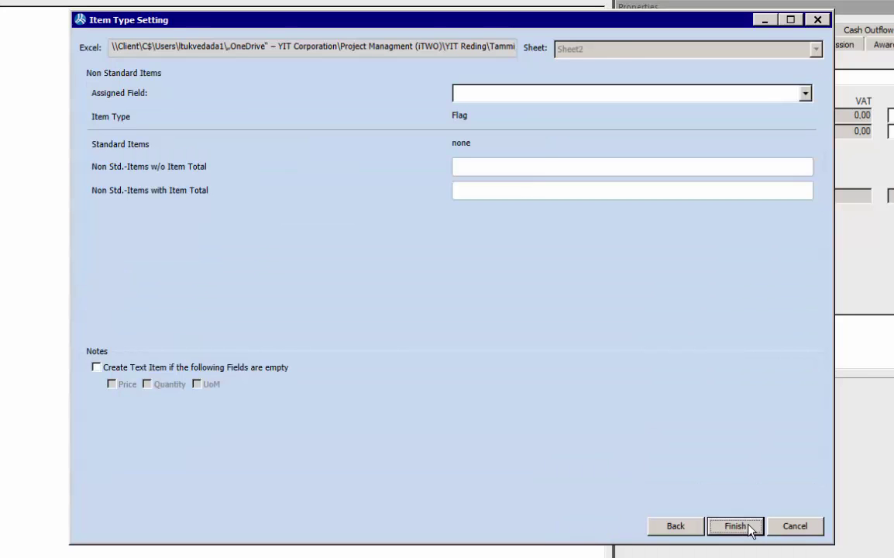
pyautogui.click(736, 526)
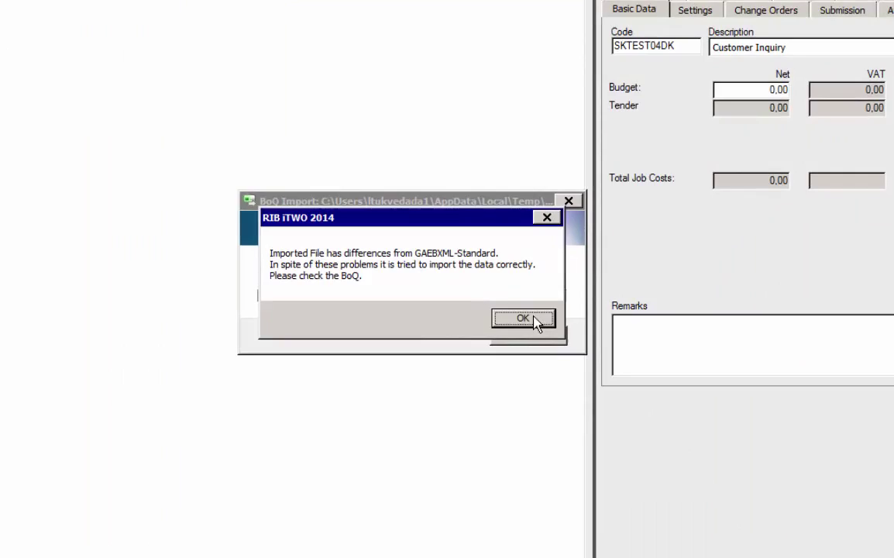
# Acknowledge the GAEB warning, decline editing, review the 29 items and 4 divisions, and close the log.
pyautogui.click(523, 318)
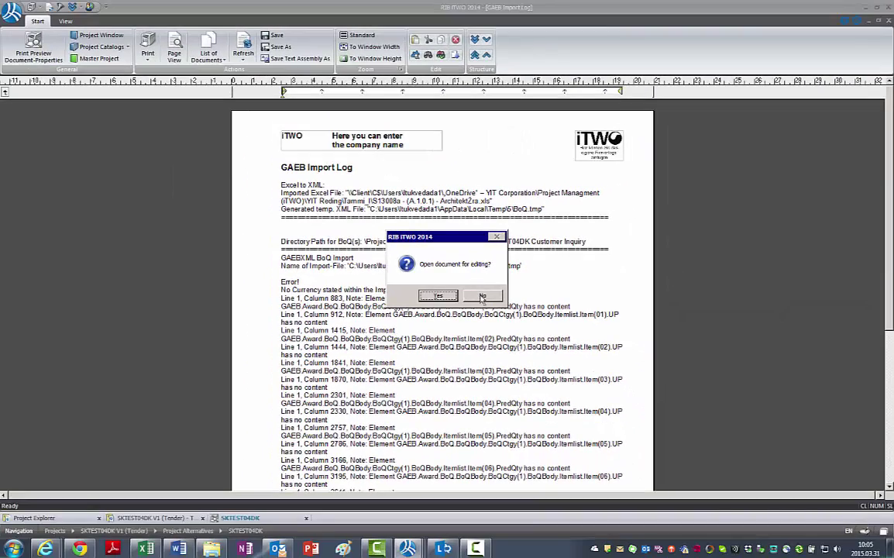
pyautogui.click(482, 297)
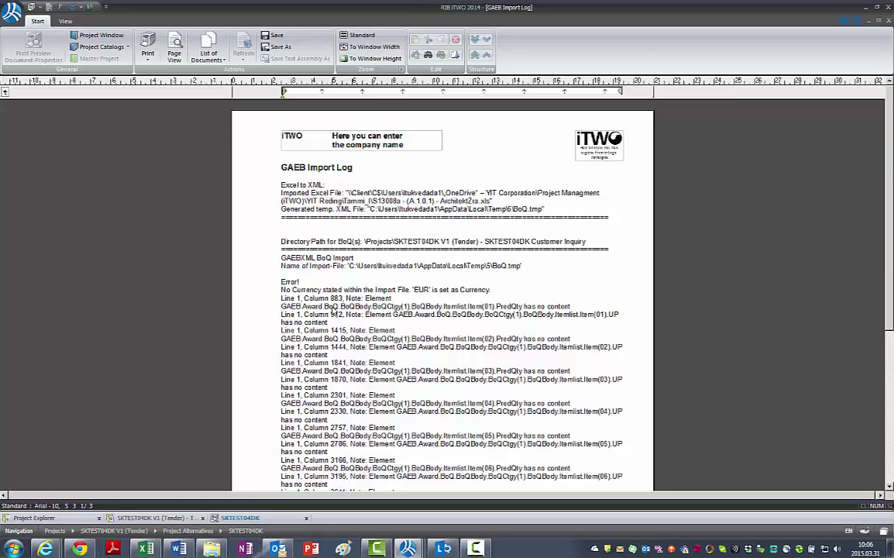
pyautogui.scroll(-15, 334, 310)
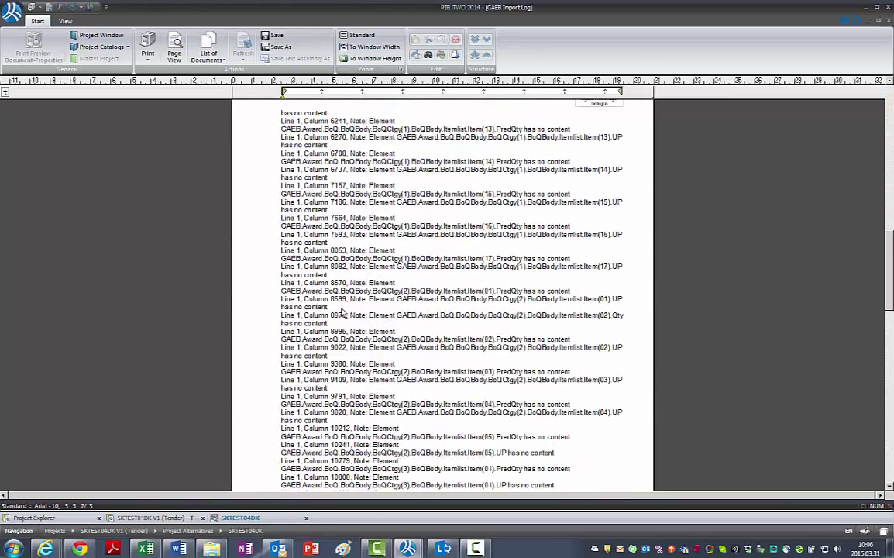
pyautogui.scroll(-10, 341, 313)
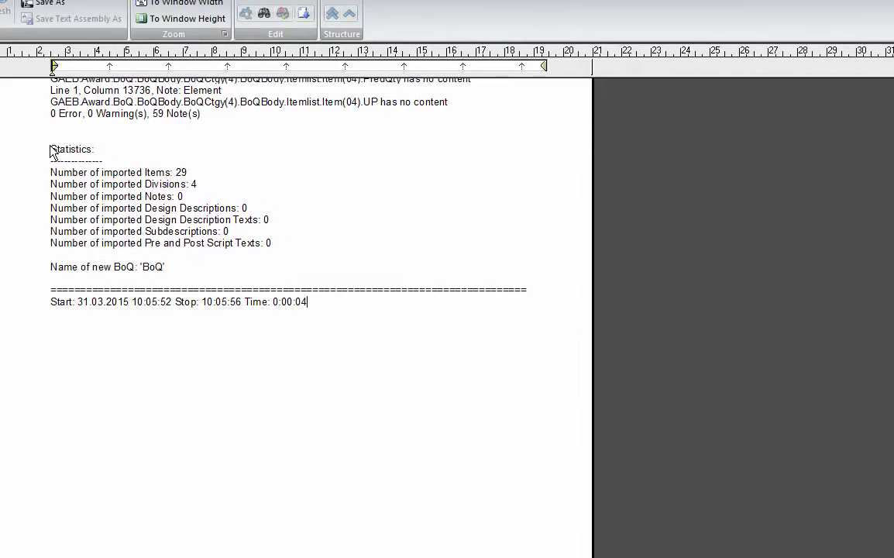
pyautogui.moveTo(51, 150); pyautogui.dragTo(265, 241)
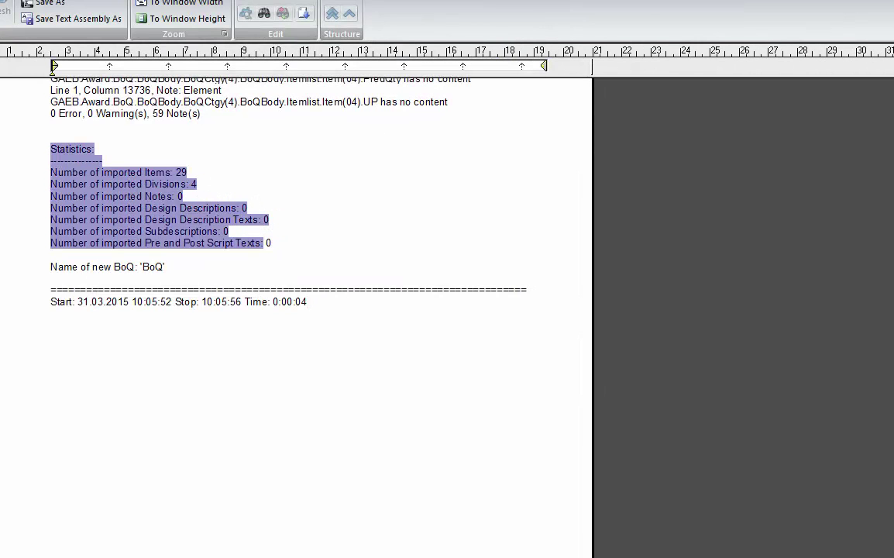
pyautogui.press('Escape')
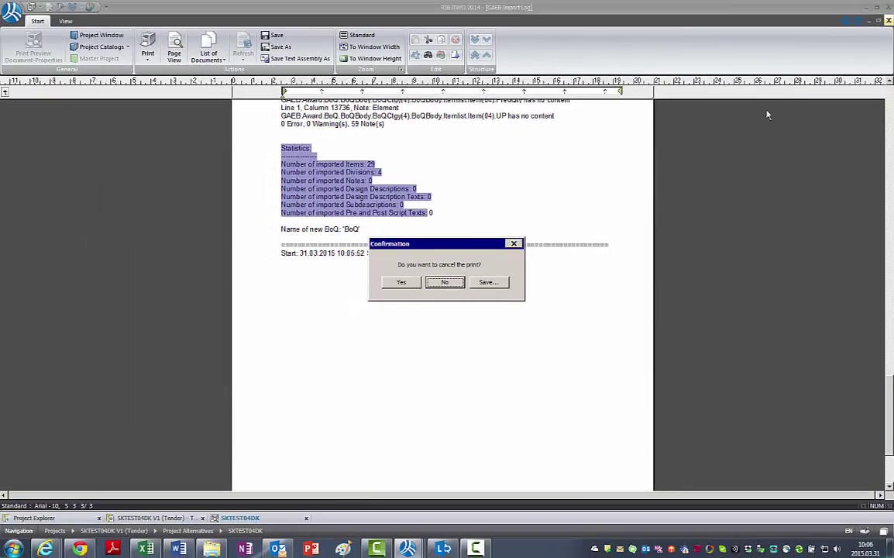
# Dismiss the log preview, then open the imported BoQ and expand all four divisions to show item quantities and units.
pyautogui.click(401, 282)
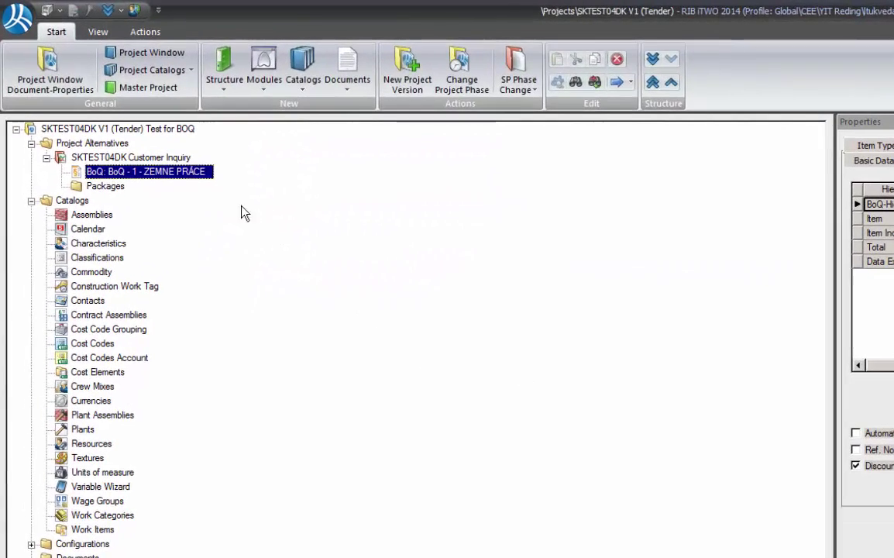
pyautogui.doubleClick(161, 173)
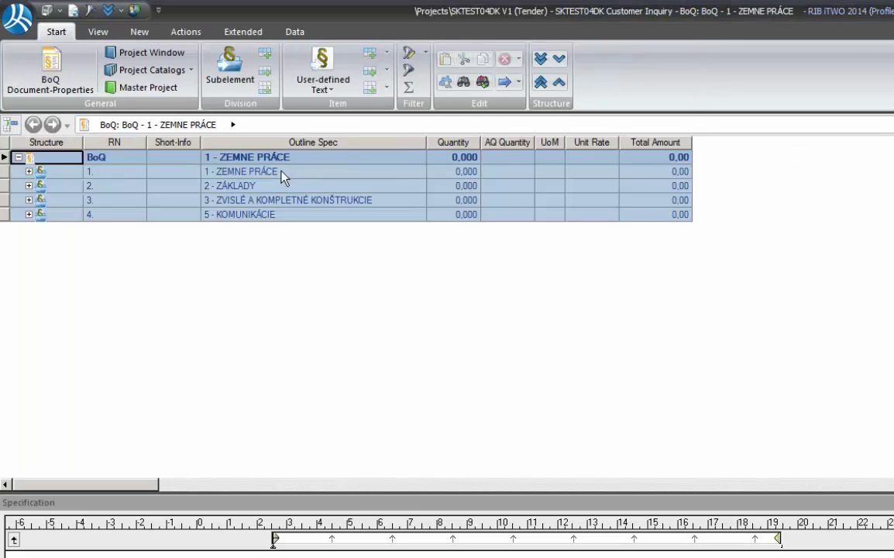
pyautogui.click(256, 155)
pyautogui.click(546, 65)
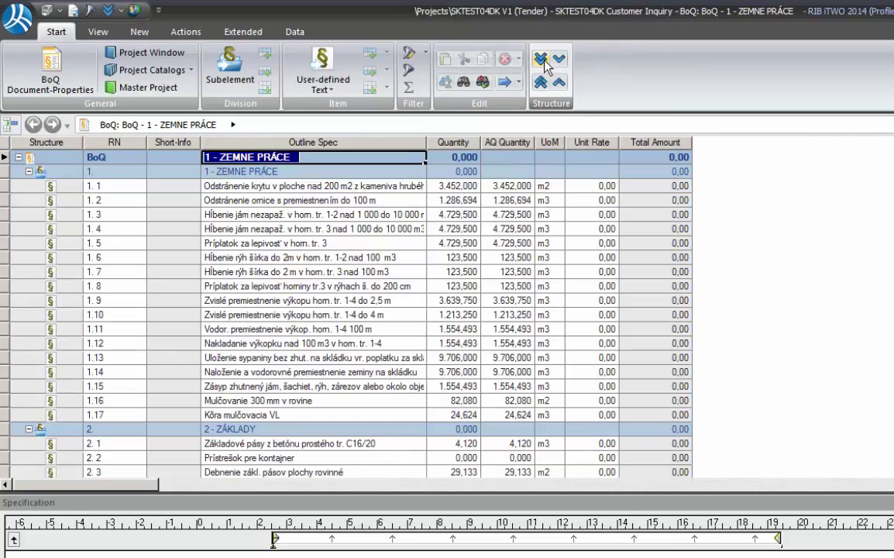
pyautogui.scroll(-2, 533, 310)
pyautogui.scroll(-2, 533, 310)
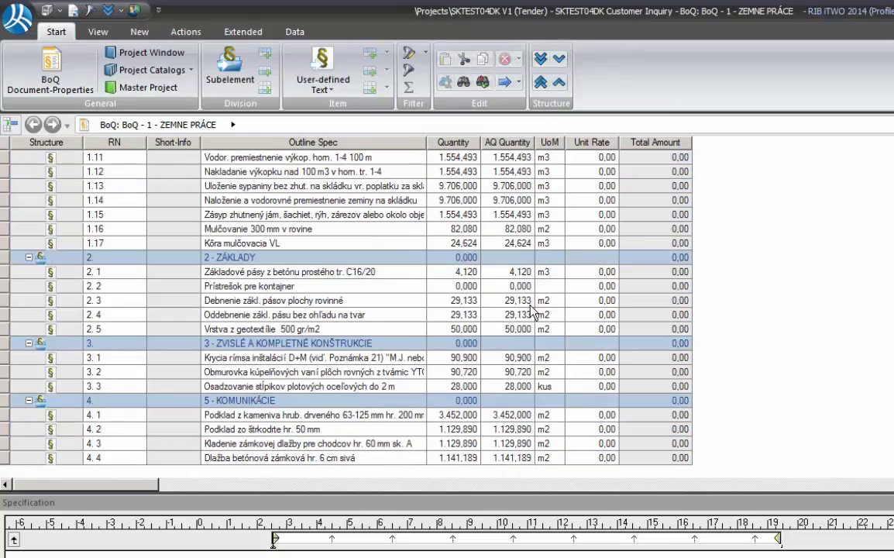